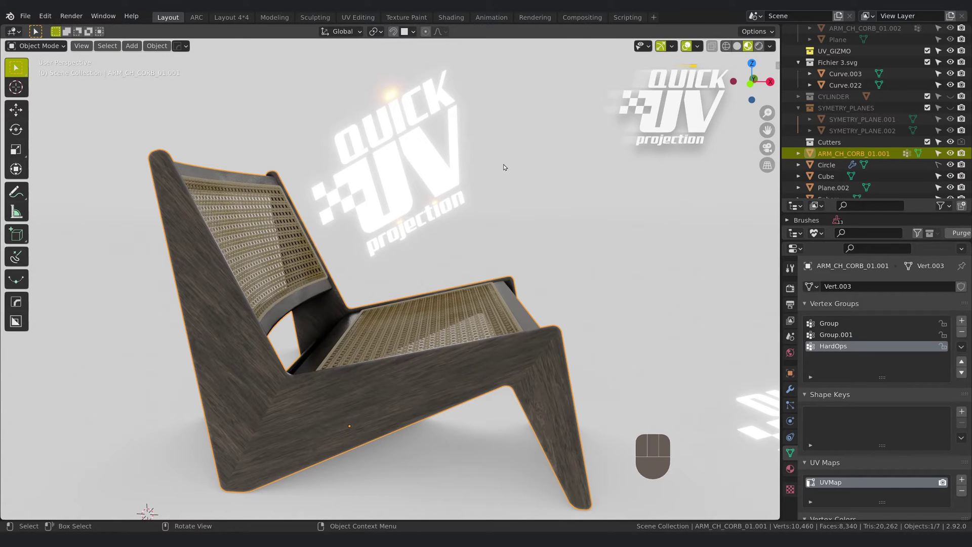
Bring up the Quick UV Projection pie menu over the selected wooden lounge chair
key("b")
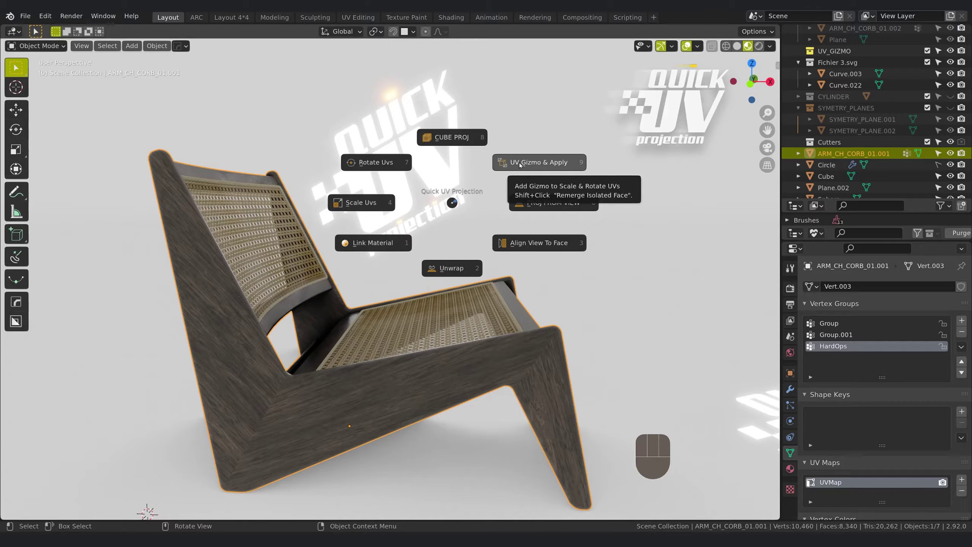
Select the white cube, then the wooden sphere, and use Link Material to give the cube the sphere's dark wood
key("Escape")
scroll(542, 202, "down", 2)
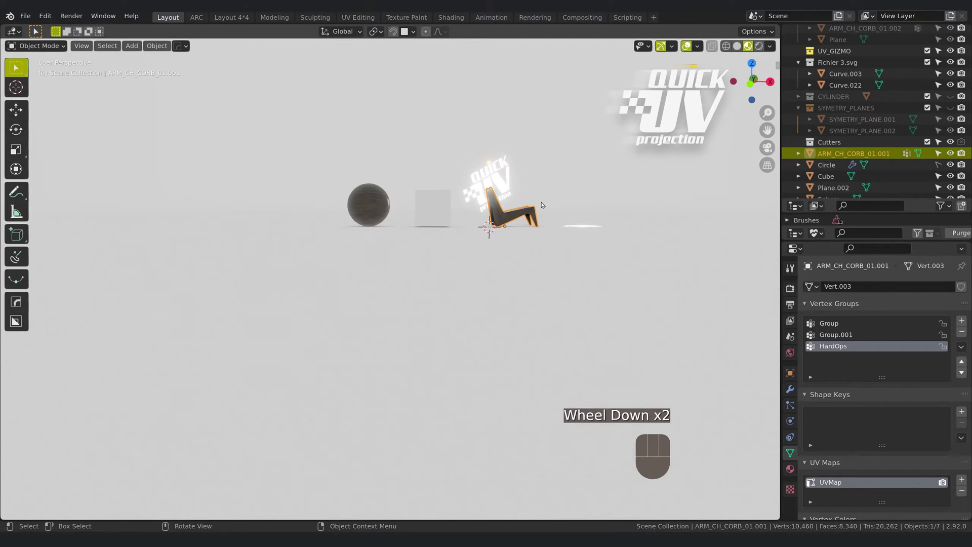
left_click(445, 210)
key("KP_Decimal")
scroll(531, 279, "down", 3)
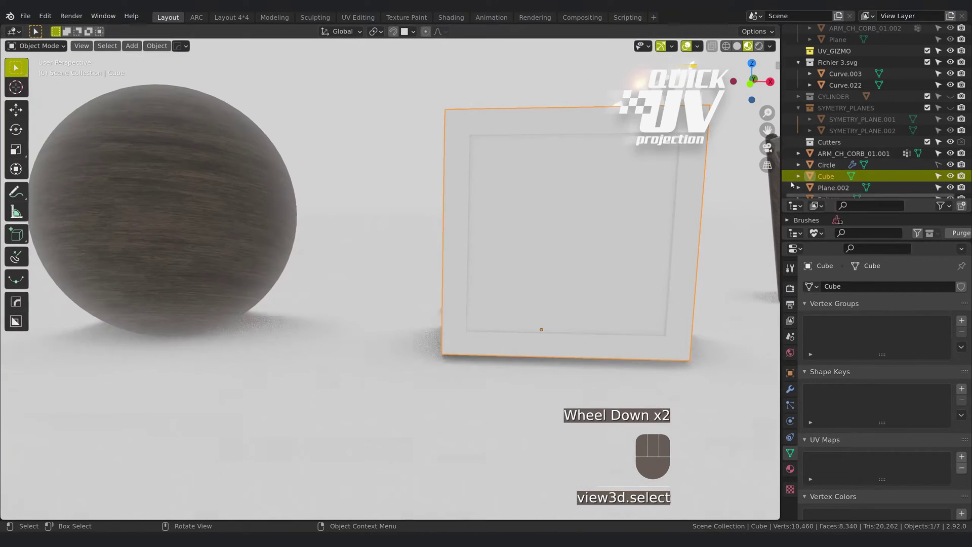
middle_click_drag(531, 280, 213, 216)
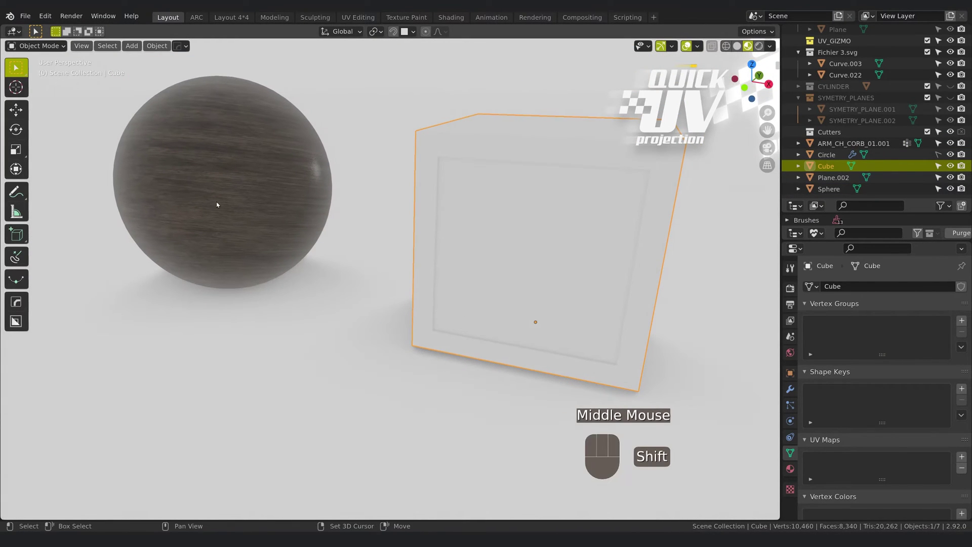
left_click(217, 204, "shift")
key("b")
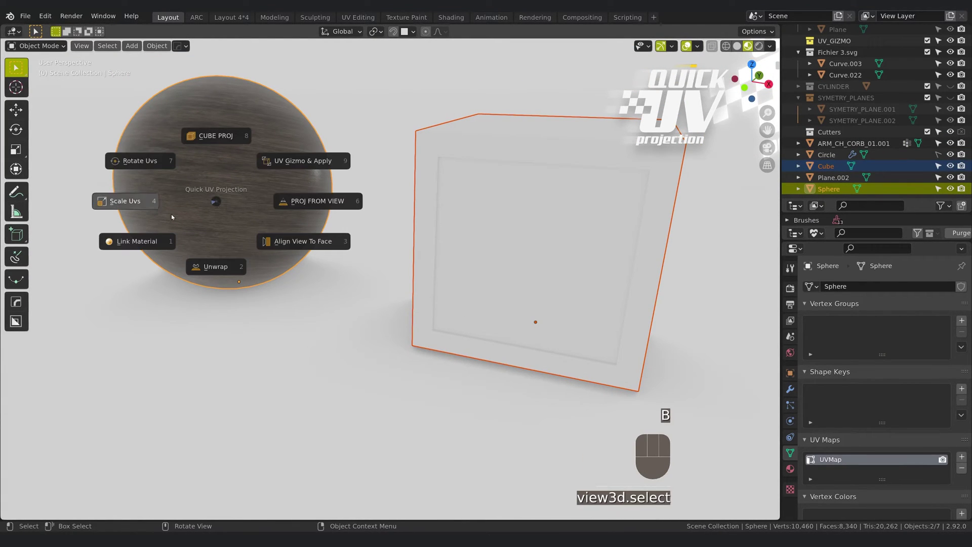
left_click(146, 242)
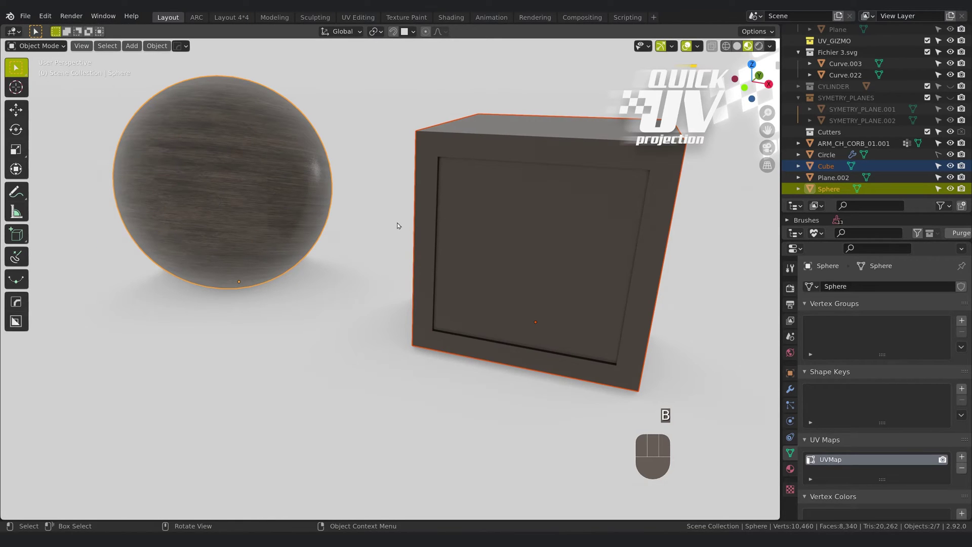
left_click(522, 252)
middle_click_drag(561, 234, 437, 245, "shift")
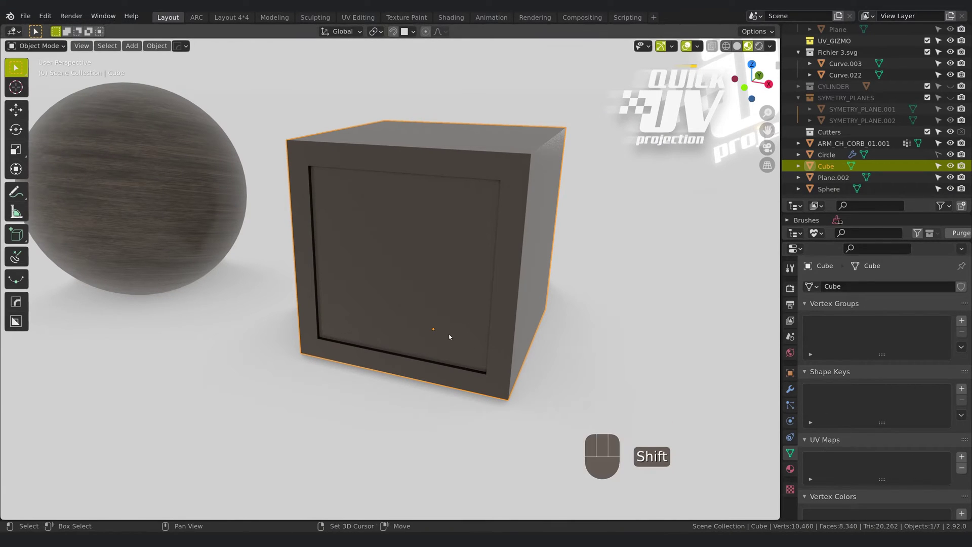
Apply CUBE PROJ to the cube so wood grain shows on its faces
middle_click_drag(448, 334, 443, 342, "shift")
key("b")
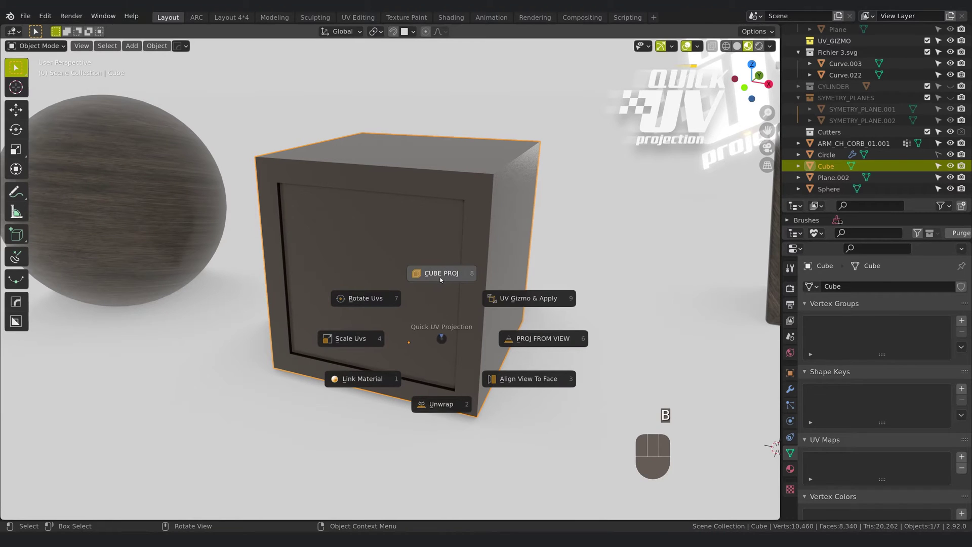
left_click(442, 275)
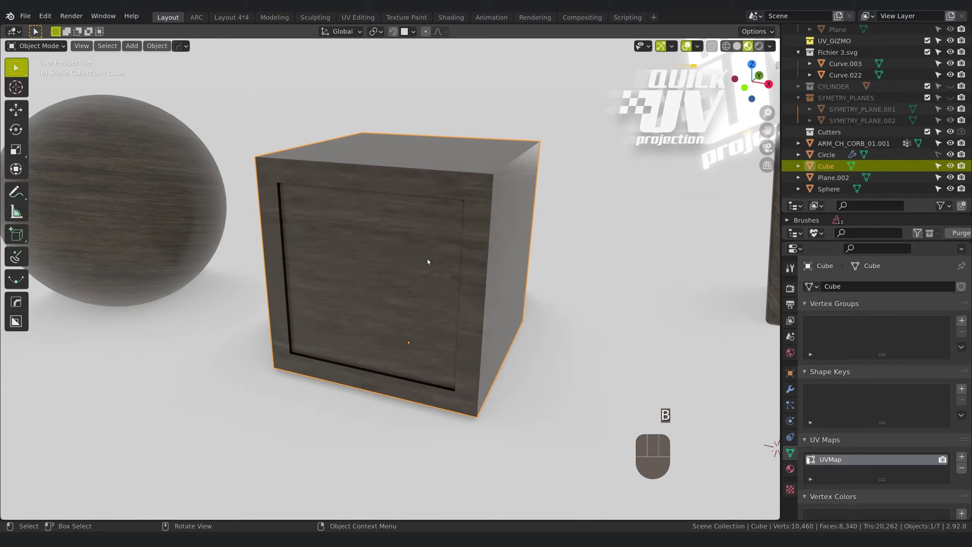
middle_click_drag(427, 261, 417, 297)
scroll(423, 210, "up", 2)
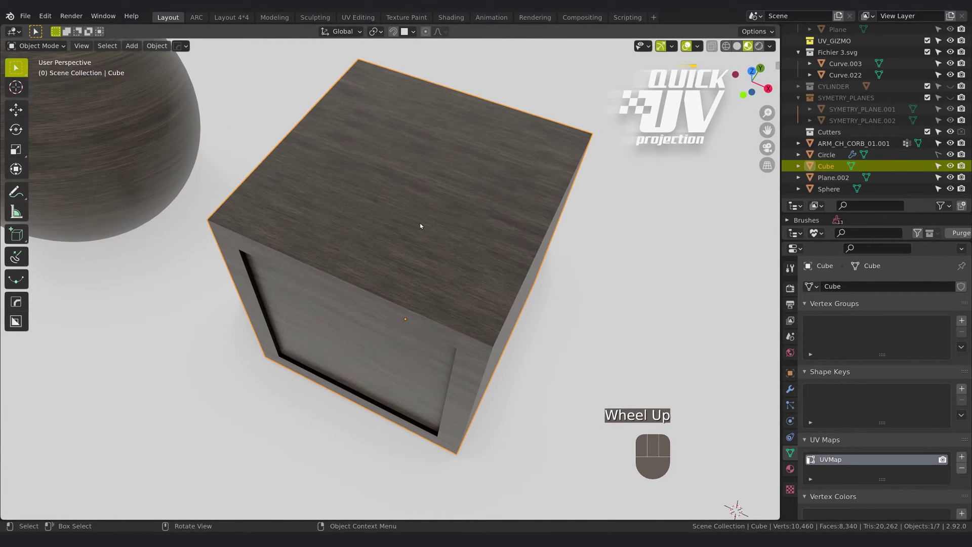
Reproject the cube's UVs with PROJ FROM VIEW and check the grain from several sides
key("b")
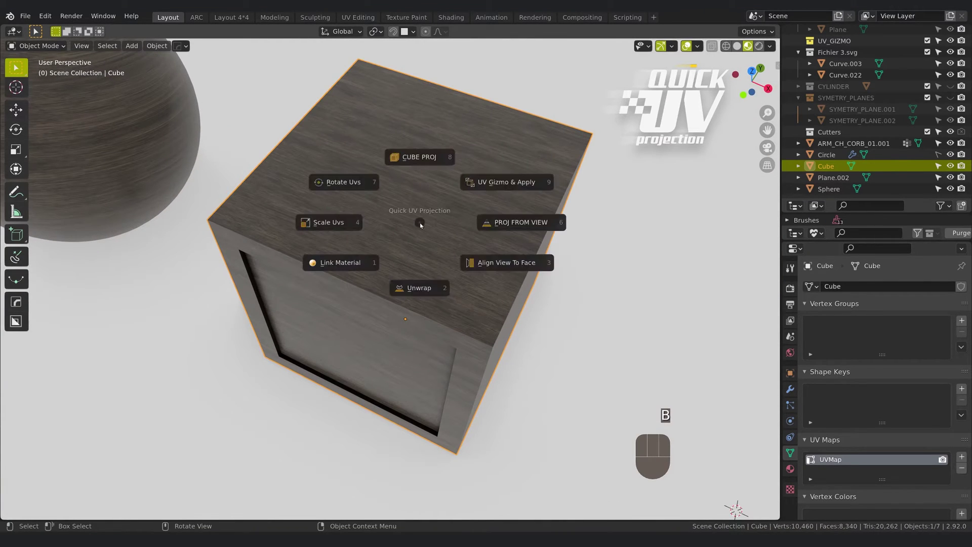
left_click(603, 221)
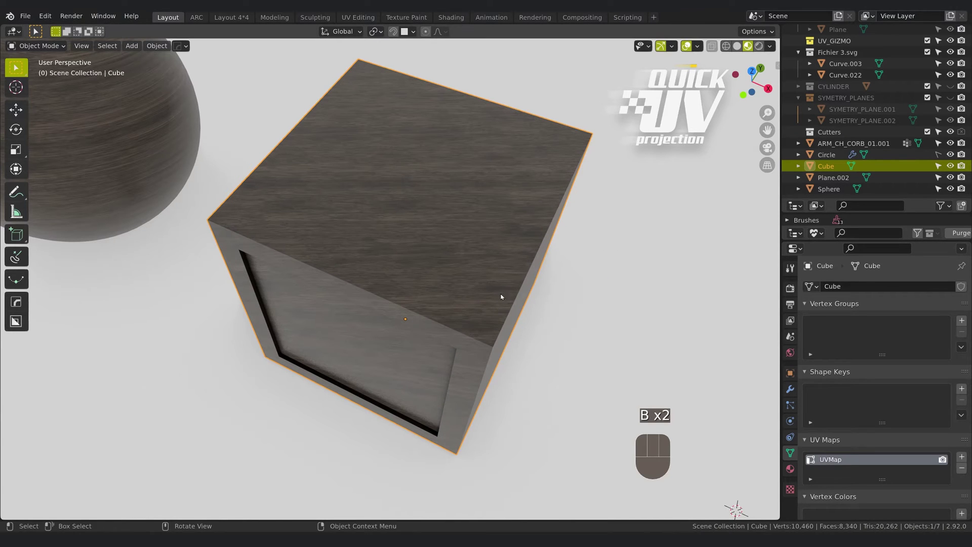
middle_click_drag(505, 288, 484, 254)
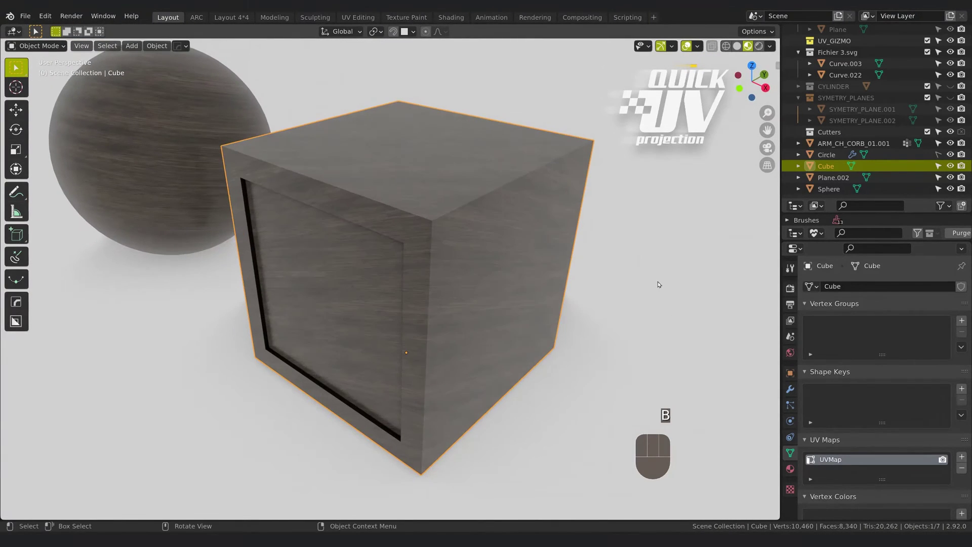
mouse_move(496, 294)
middle_mouse_down()
mouse_move(477, 275)
mouse_move(482, 298)
middle_mouse_up()
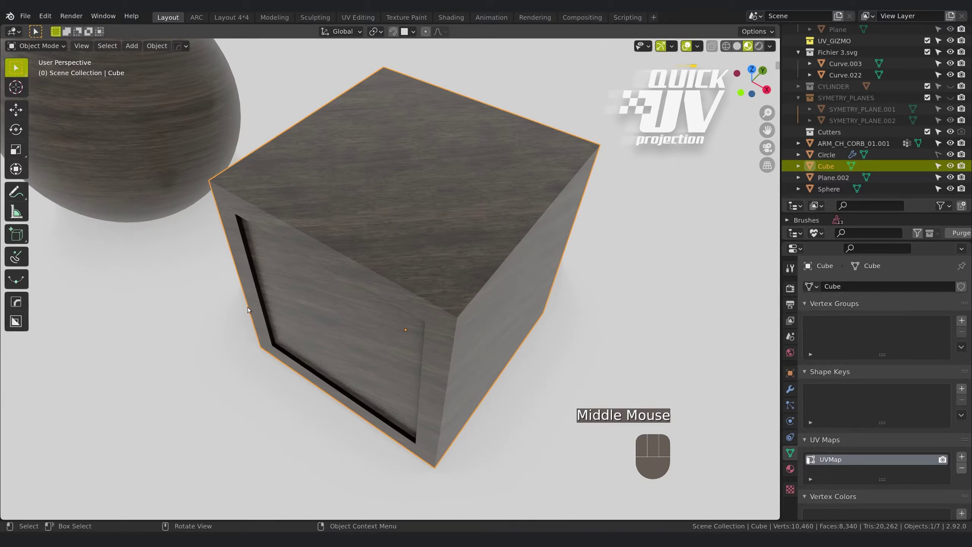
middle_click_drag(252, 310, 334, 281)
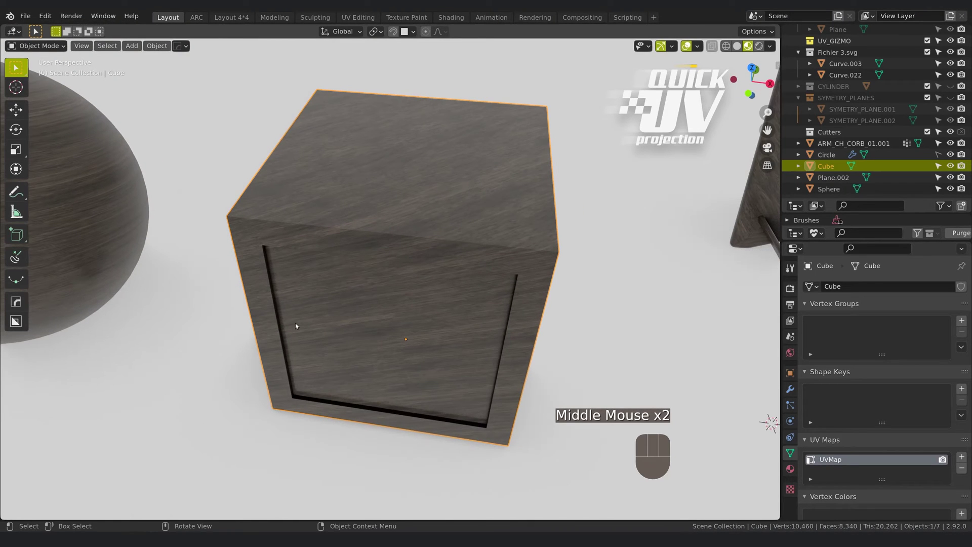
middle_click_drag(419, 215, 403, 262)
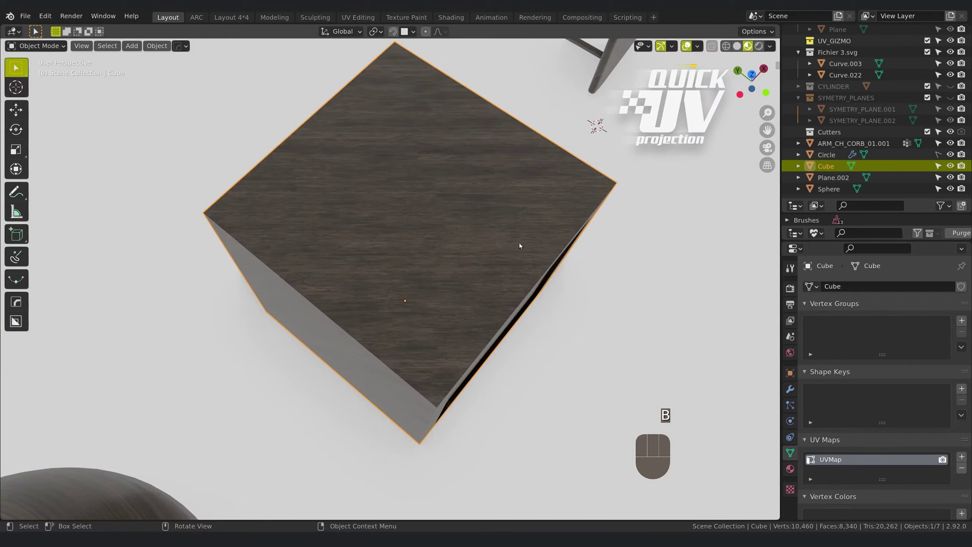
middle_click_drag(517, 238, 457, 233)
key("grave")
In face mode, apply Rotate Uvs to the front frame's left and right strips
key("Tab")
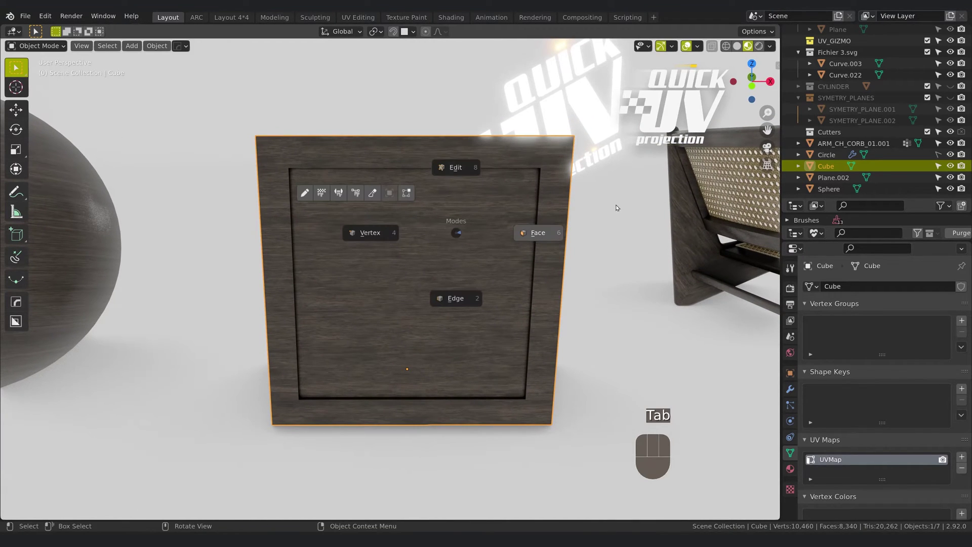
left_click(547, 384)
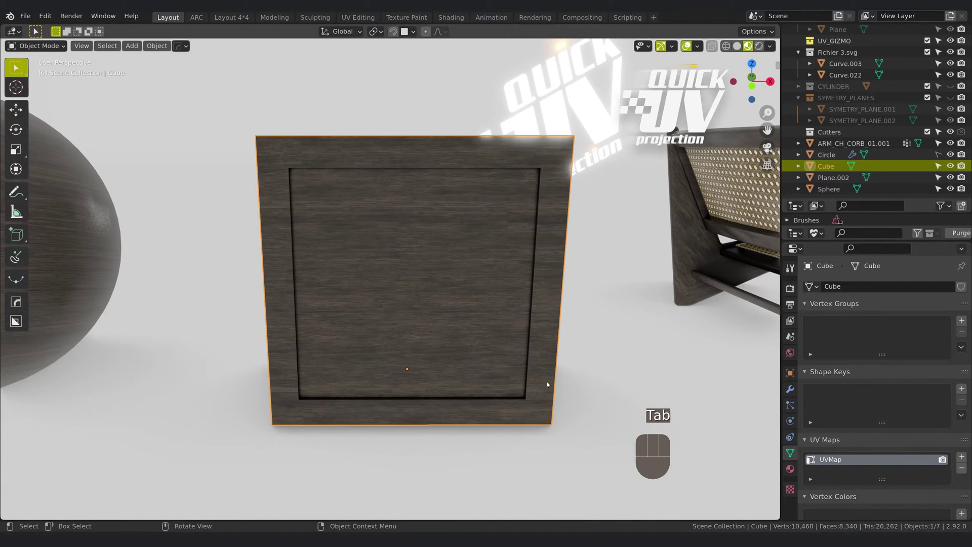
key("Tab")
left_click(557, 212)
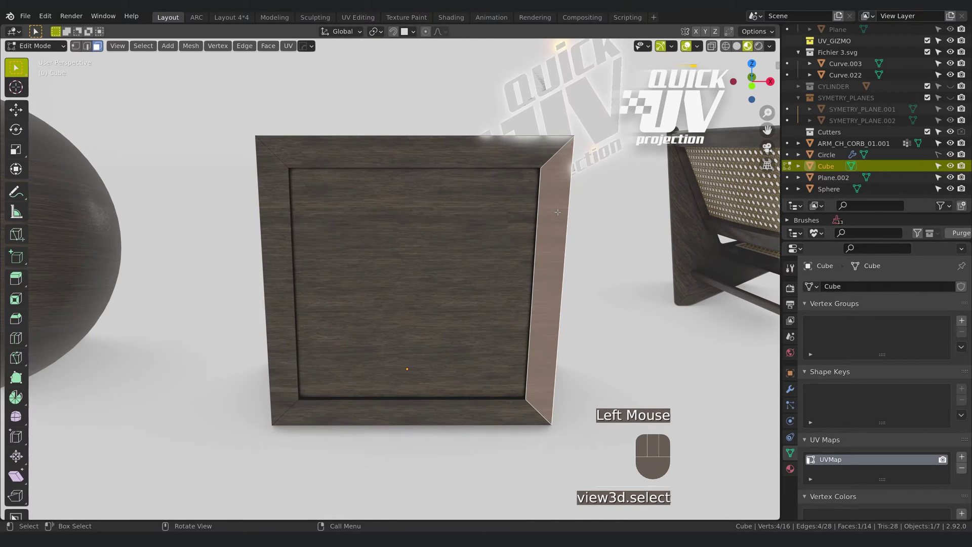
left_click(271, 245, "shift")
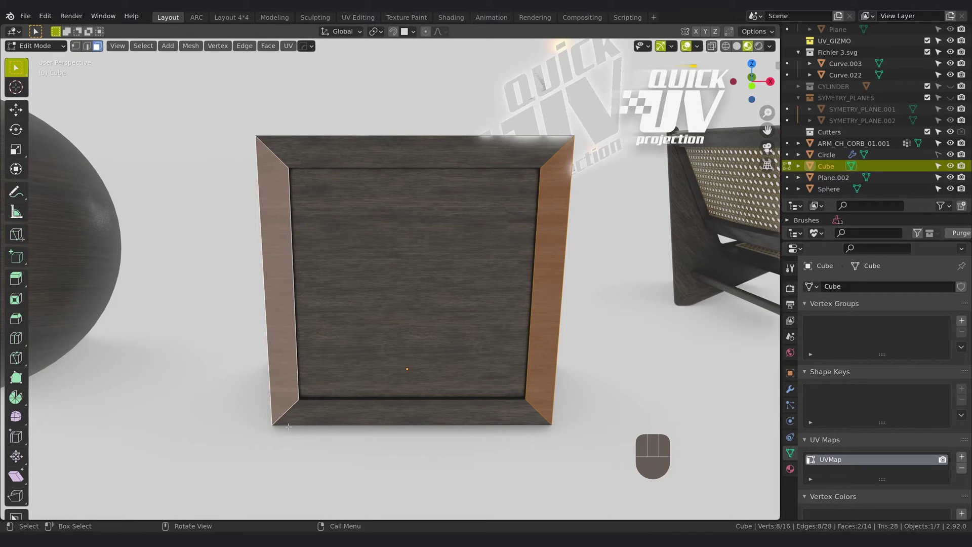
key("b")
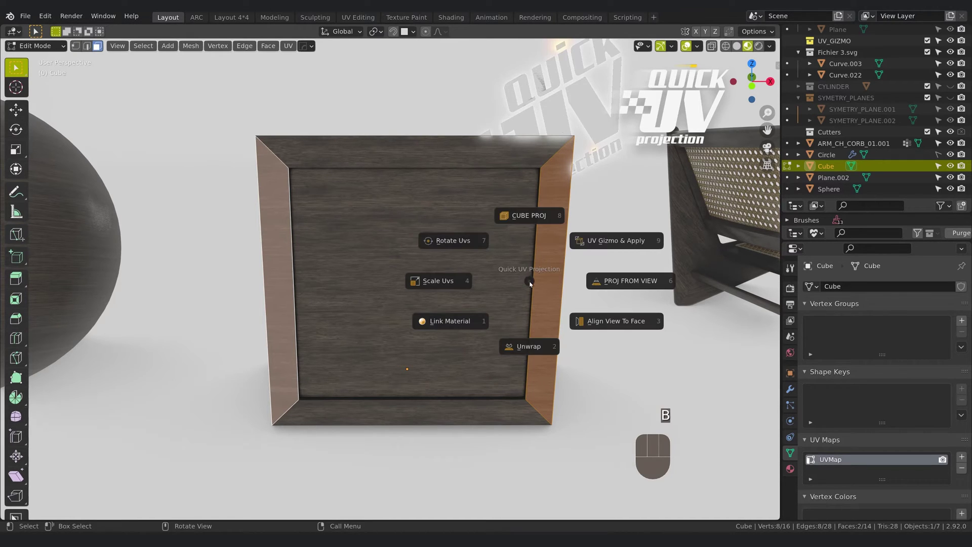
left_click(458, 245)
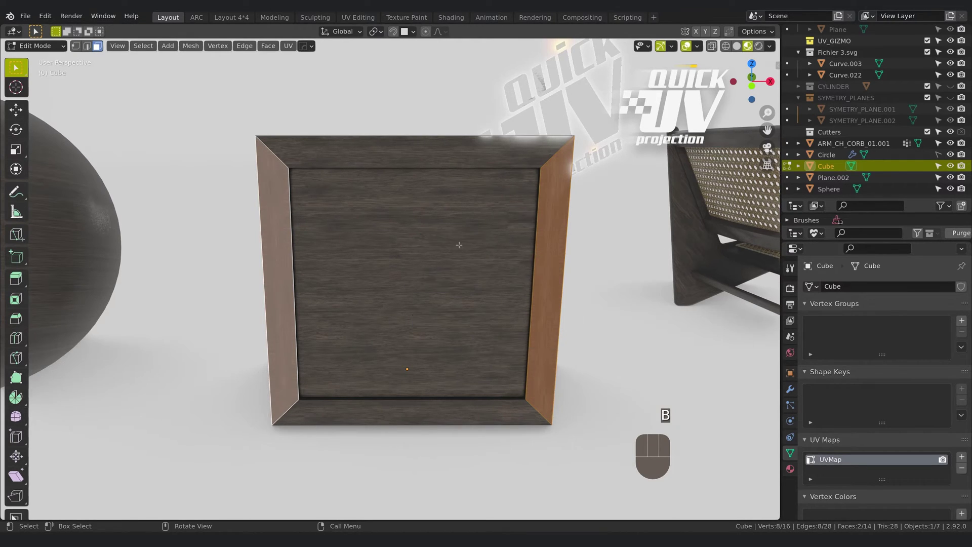
key("Tab")
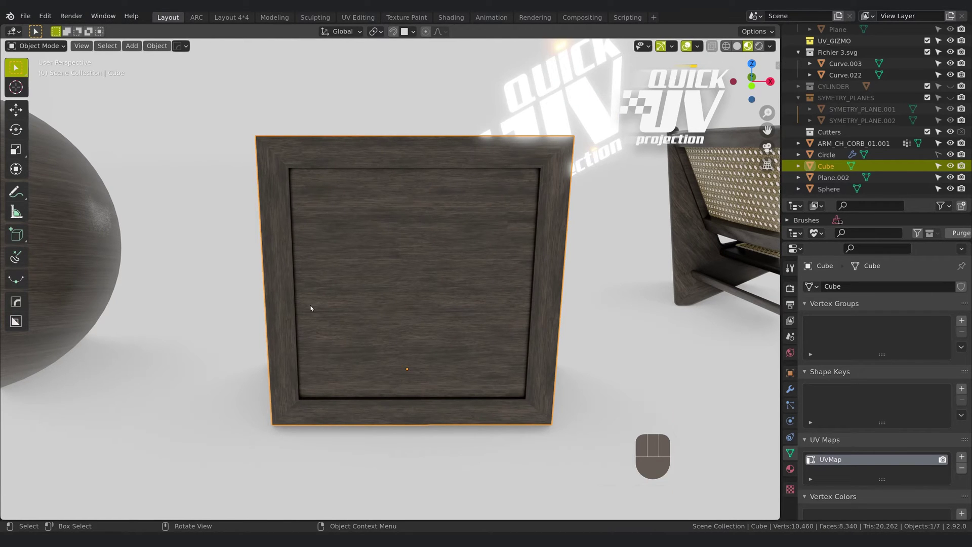
Rotate the UVs of the cube's inner front panel so its grain runs diagonally, then exit face mode
middle_click_drag(310, 305, 291, 298)
key("Tab")
left_click(422, 238)
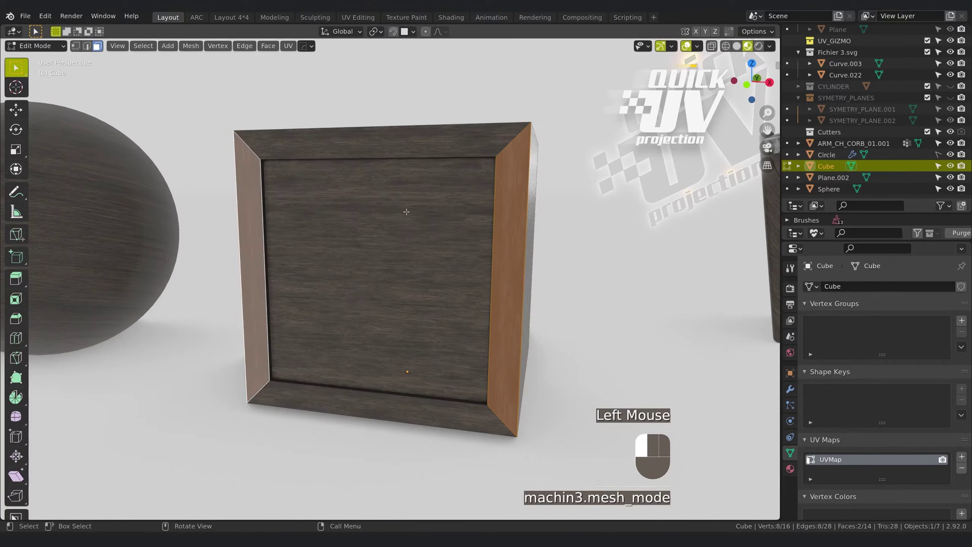
left_click(405, 211)
middle_click_drag(406, 211, 411, 212)
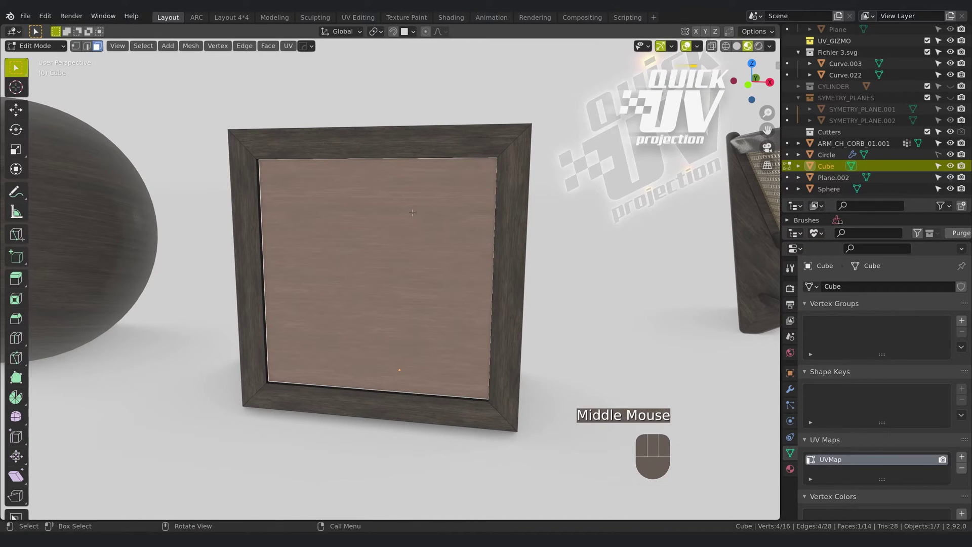
key("b")
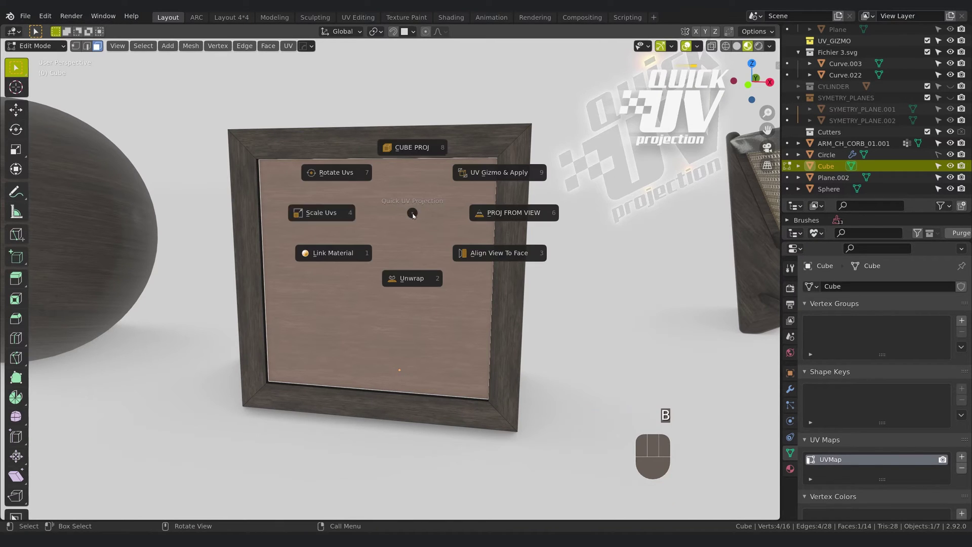
key("ctrl")
left_click(344, 175, "ctrl")
key("Tab")
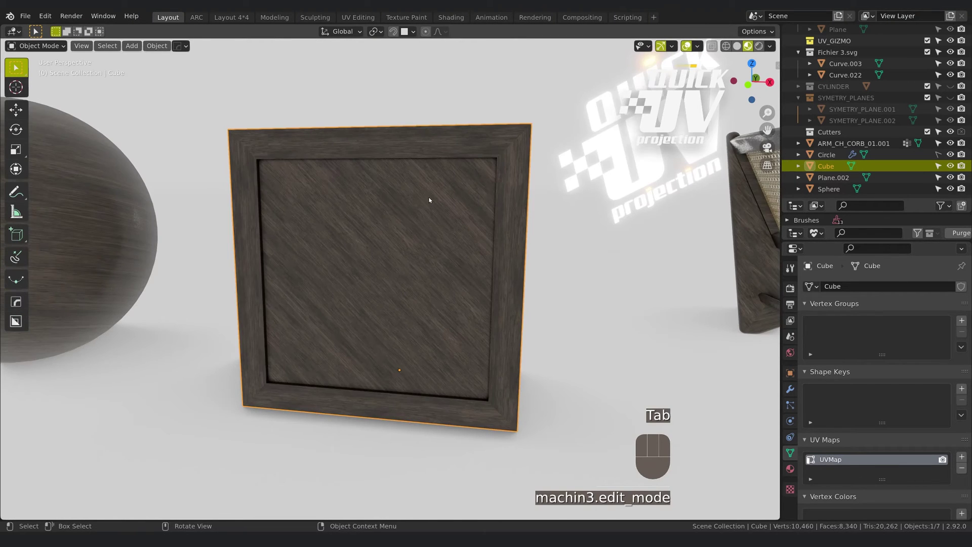
mouse_move(431, 196)
middle_mouse_down()
mouse_move(462, 204)
mouse_move(444, 199)
middle_mouse_up()
Rotate the inner front panel's UVs by another 30 degrees, then return to Object Mode
key("Tab")
left_click(414, 207)
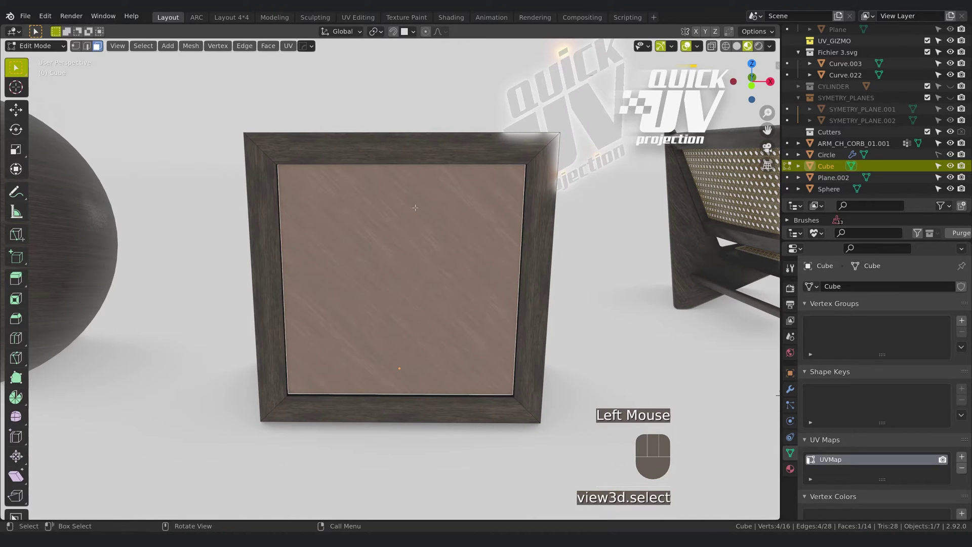
key("b")
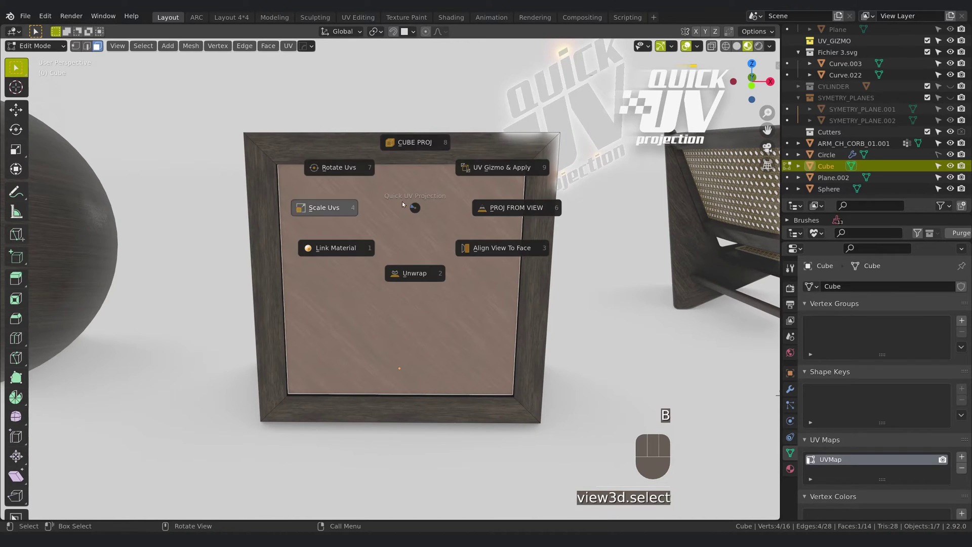
left_click(346, 168, "shift")
key("Tab")
middle_click_drag(406, 217, 386, 230)
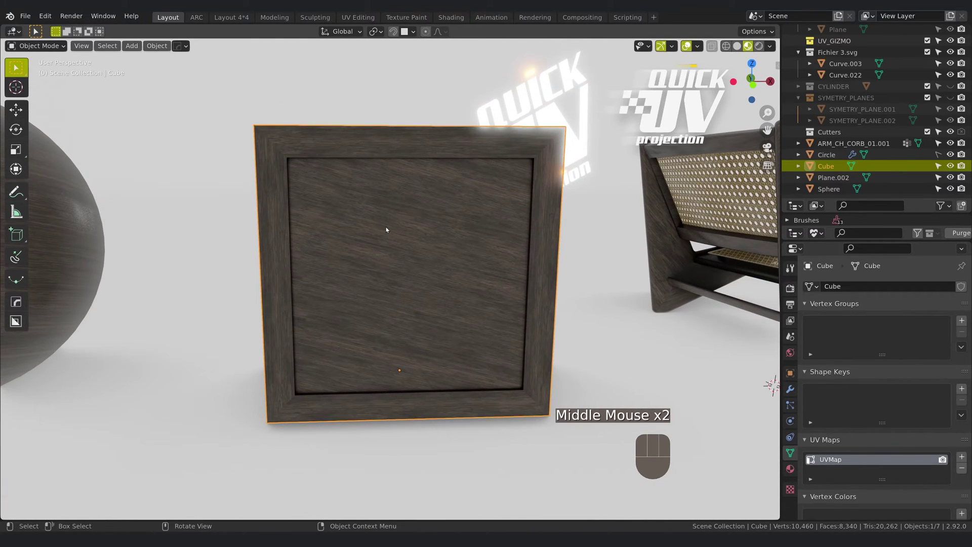
Cube-project the whole cube's wood texture with CUBE PROJ
key("b")
left_click(389, 167)
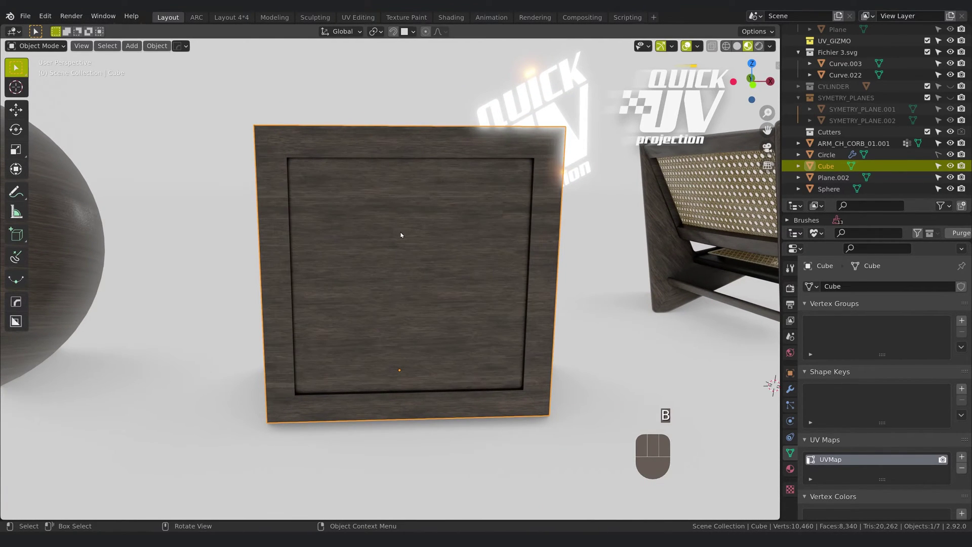
middle_click_drag(400, 231, 392, 229)
Make the left and right bevels' grain vertical using PROJ FROM VIEW from a 90° rolled view
key("Tab")
left_click(476, 232)
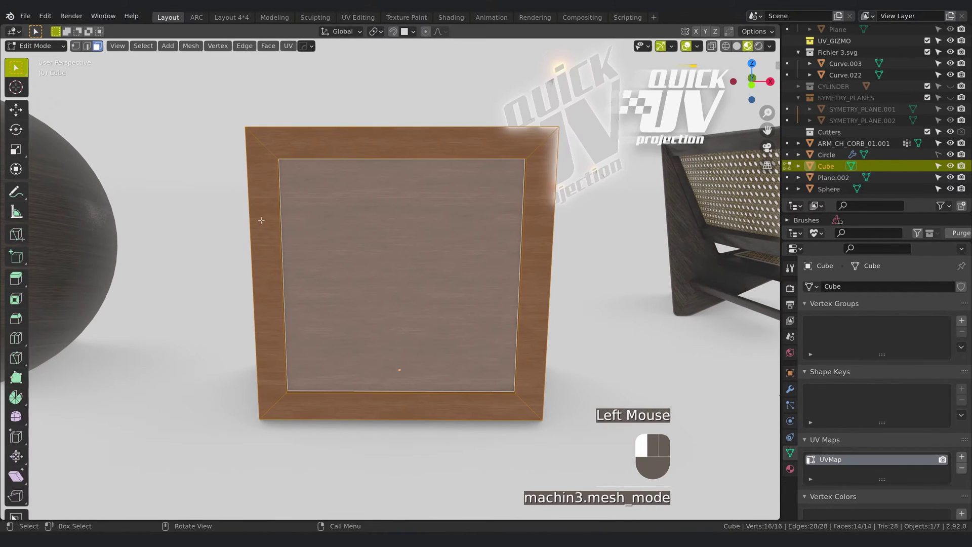
left_click(268, 273)
left_click(531, 232, "shift")
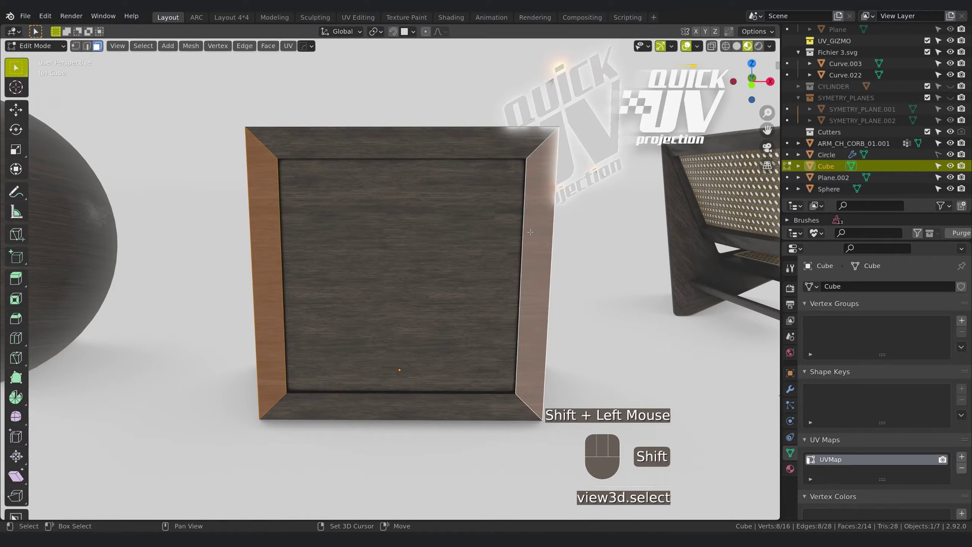
middle_click(530, 232, "ctrl+alt")
middle_click(530, 232, "ctrl+alt")
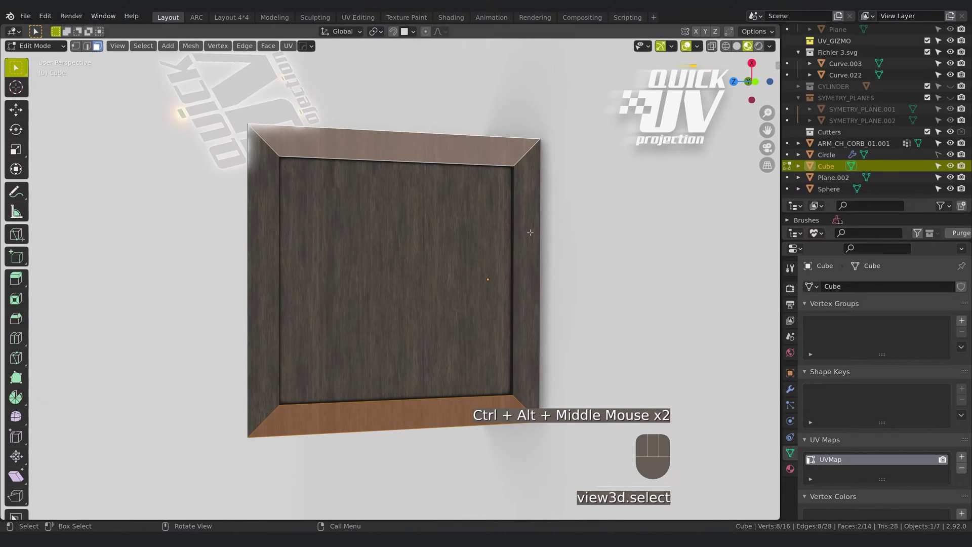
key("b")
left_click(606, 236)
key("Tab")
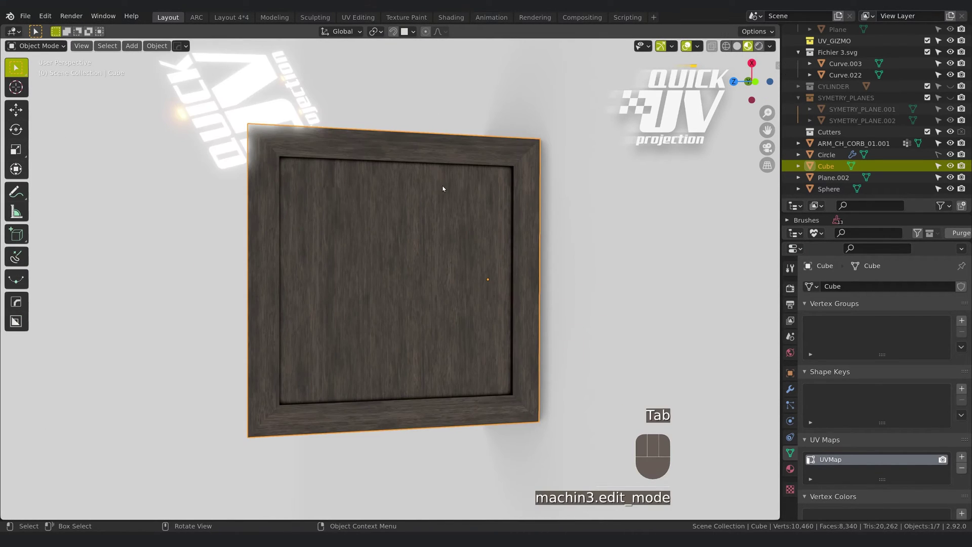
middle_click(444, 189, "ctrl+alt+shift")
middle_click(445, 190, "ctrl+alt+shift")
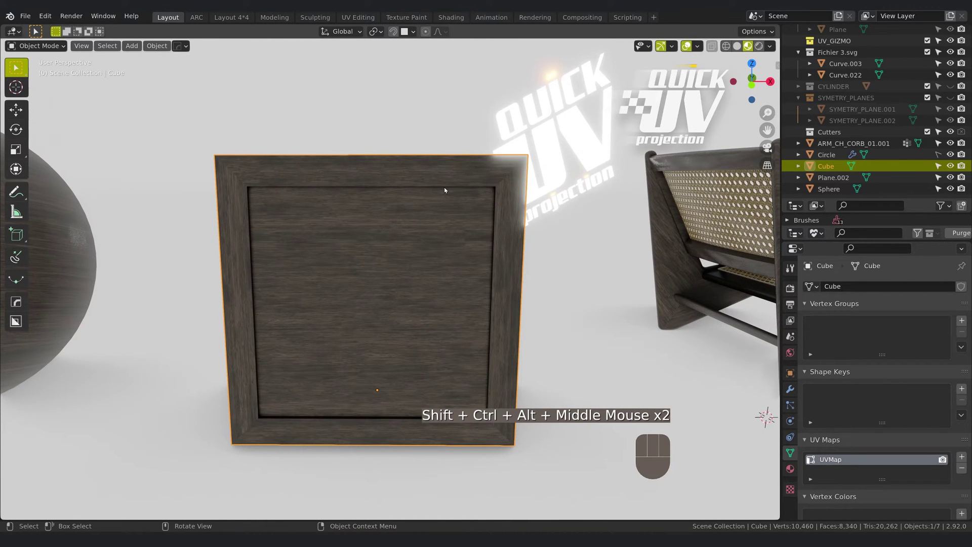
middle_click_drag(440, 191, 405, 209)
scroll(382, 251, "down", 2)
Extrude the cube's front inset panel outward into a long box
key("Tab")
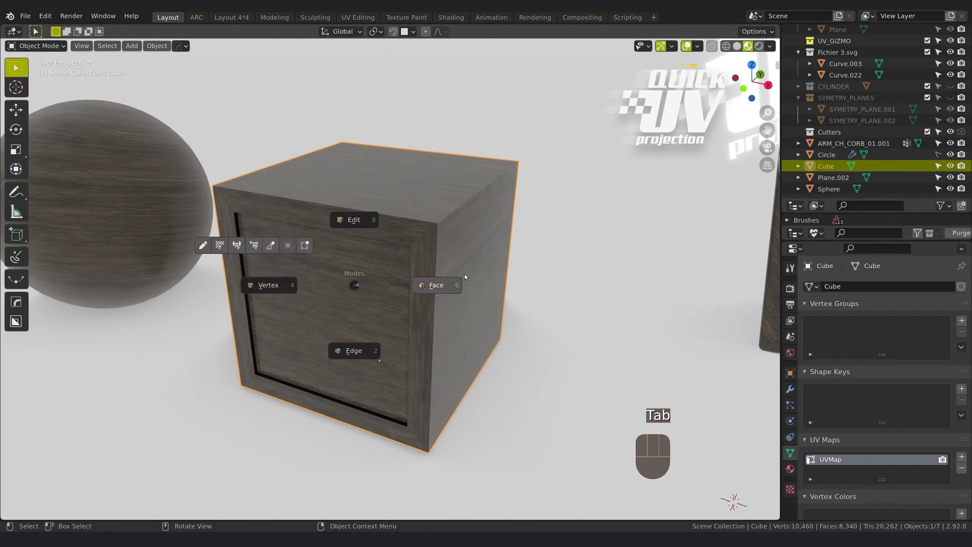
left_click(453, 284)
left_click(341, 282)
scroll(433, 252, "down", 2)
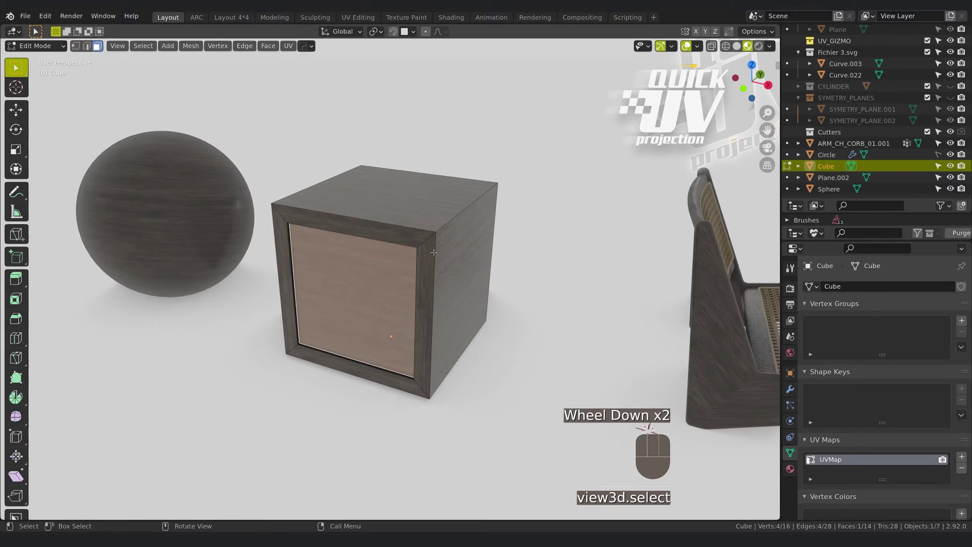
key("e")
left_click(331, 239)
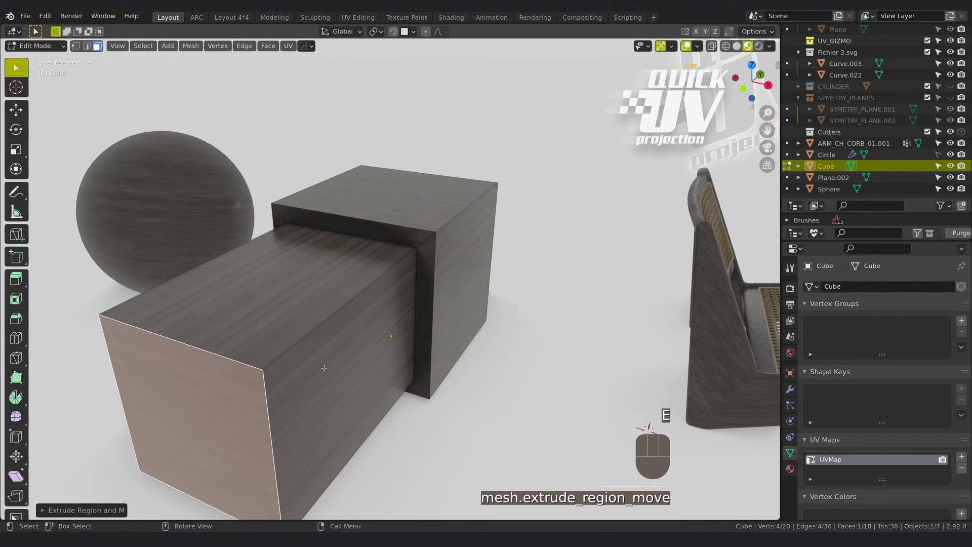
Back in Object Mode, re-apply CUBE PROJ to the whole extruded mesh
key("Tab")
scroll(332, 240, "down", 2)
middle_click_drag(332, 240, 378, 222)
scroll(408, 195, "up", 2)
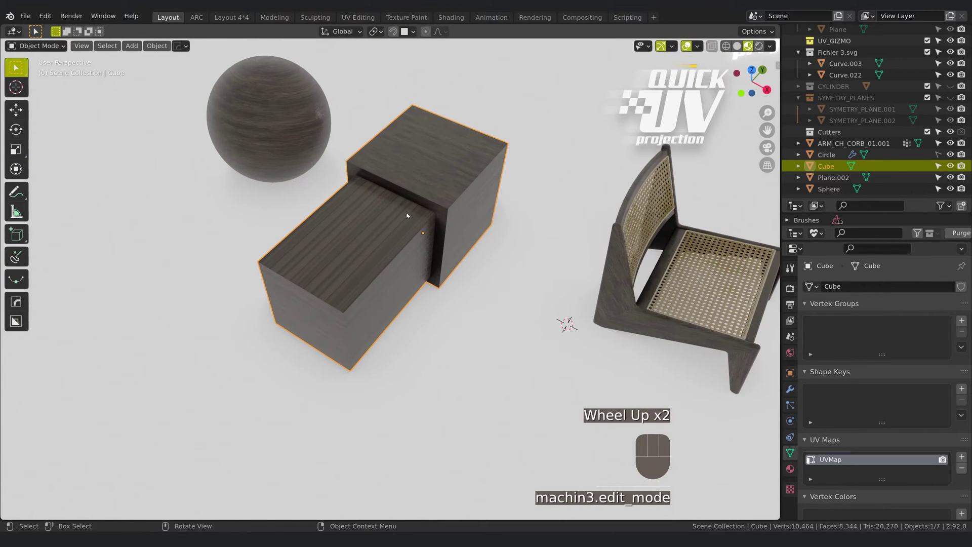
middle_click_drag(430, 180, 374, 198)
scroll(291, 263, "up", 2)
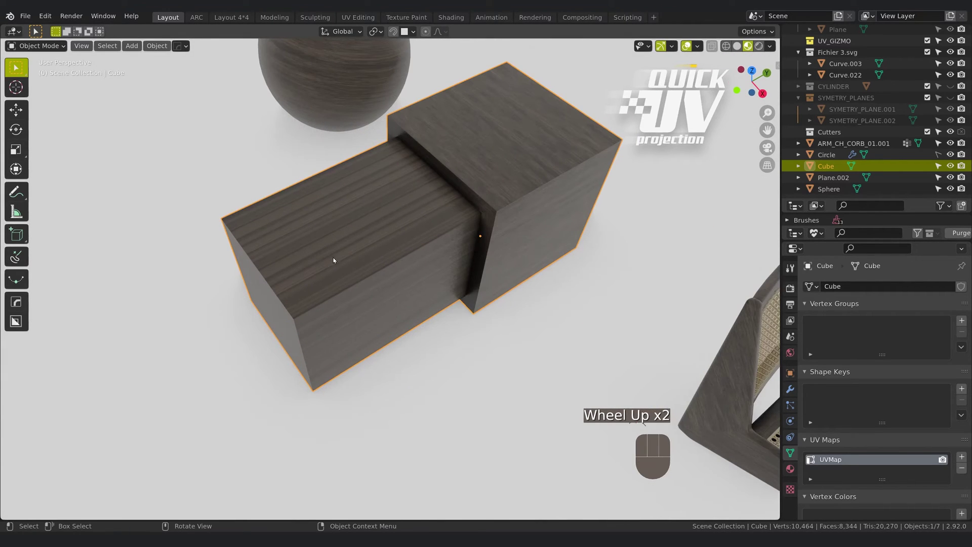
middle_click_drag(333, 260, 344, 248)
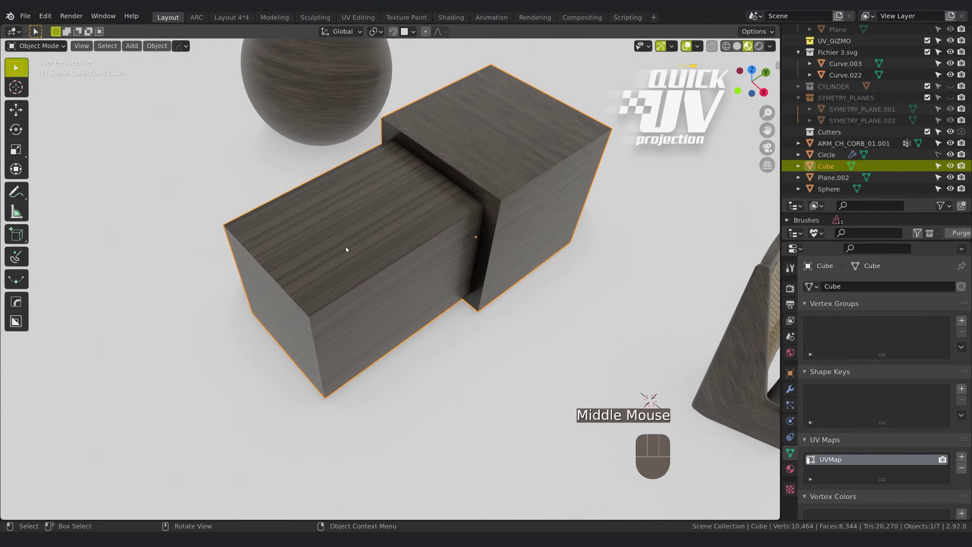
key("q")
left_click(355, 184)
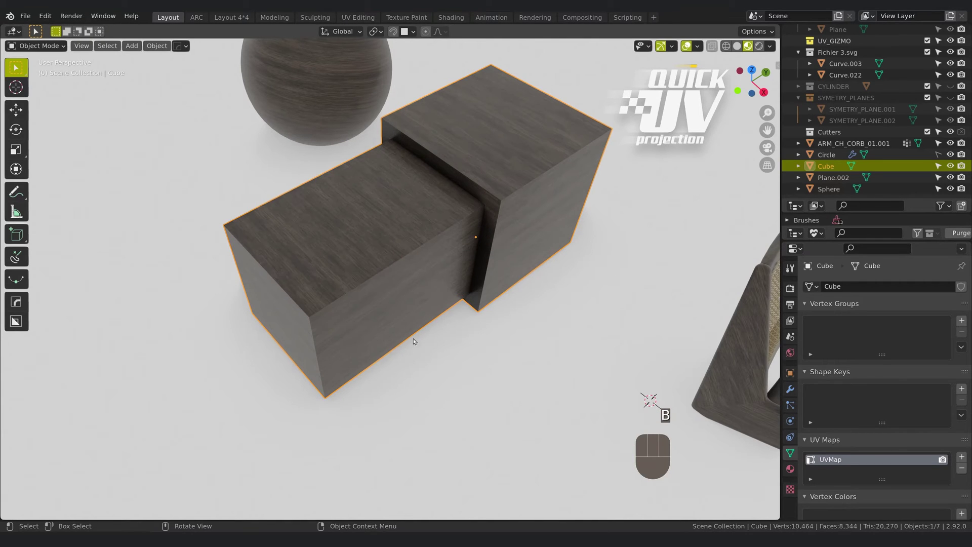
middle_click_drag(416, 331, 350, 229)
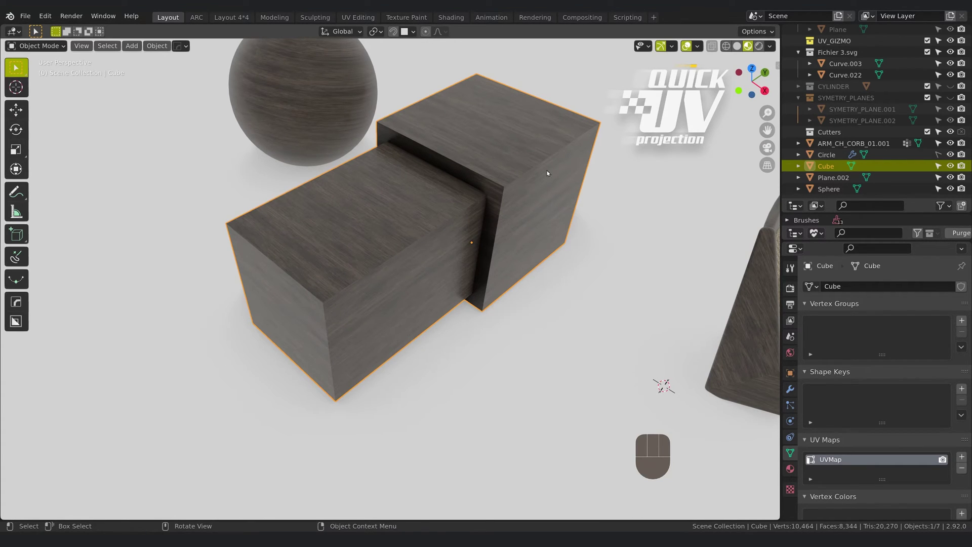
Undo the whole-object cube projection
key("ctrl")
key("ctrl+z")
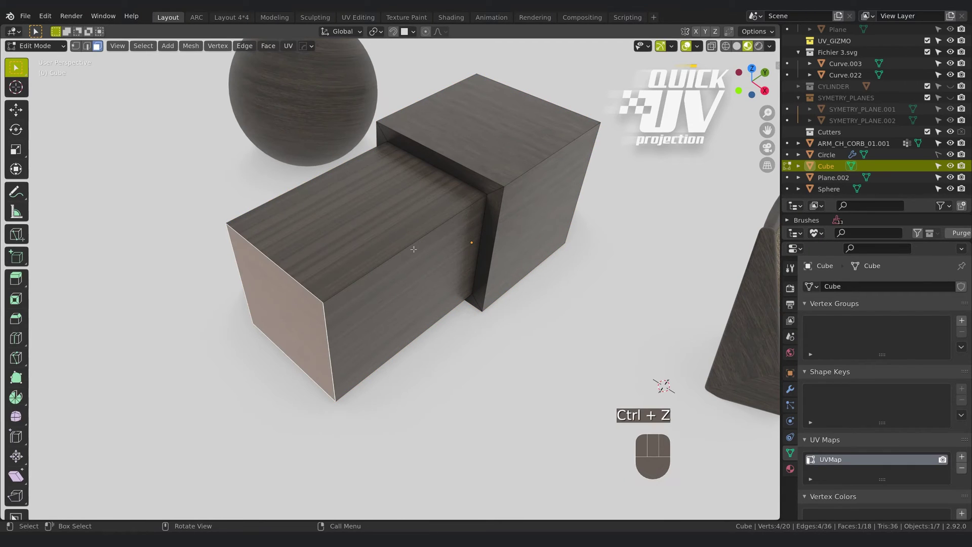
key("Tab")
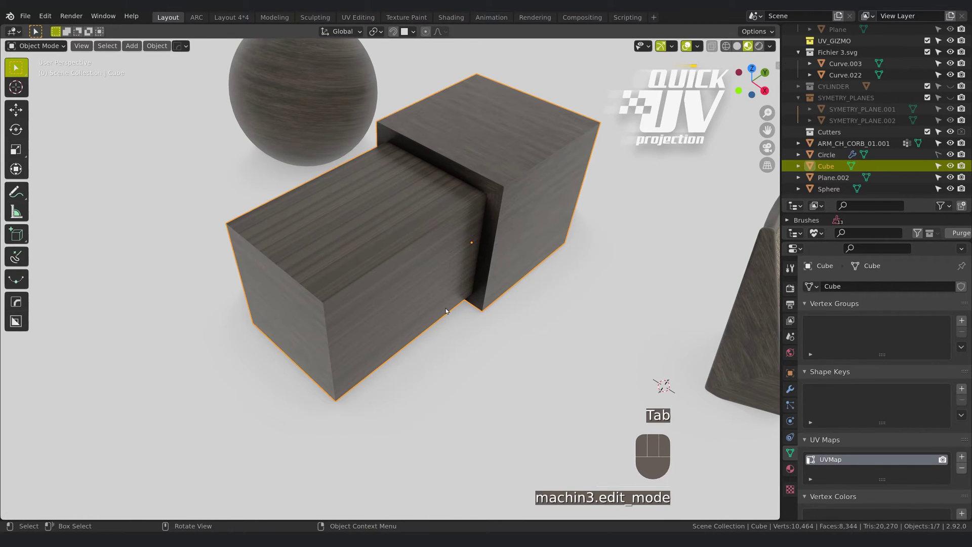
Cube-project only the ring of side faces on the extruded box
key("Tab")
left_click(409, 236, "alt")
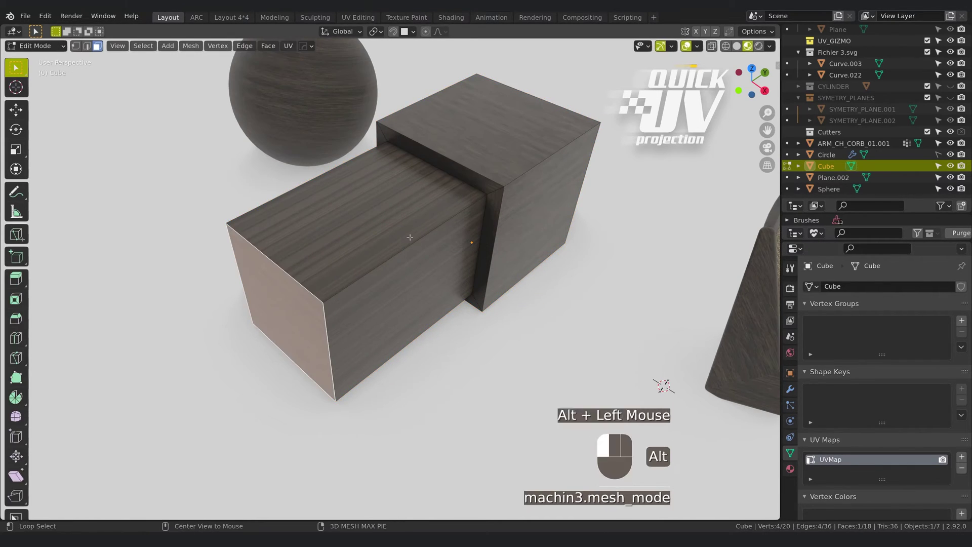
key("b")
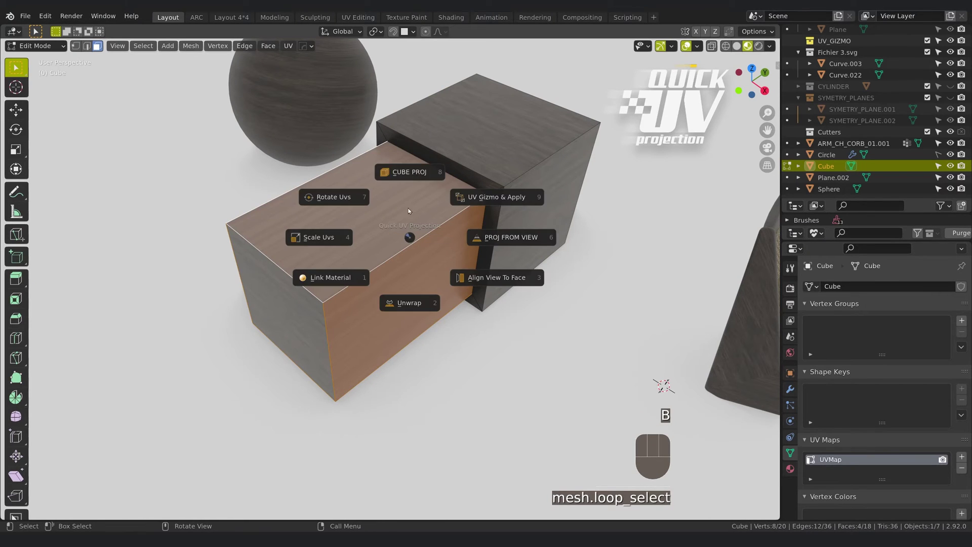
left_click(413, 234)
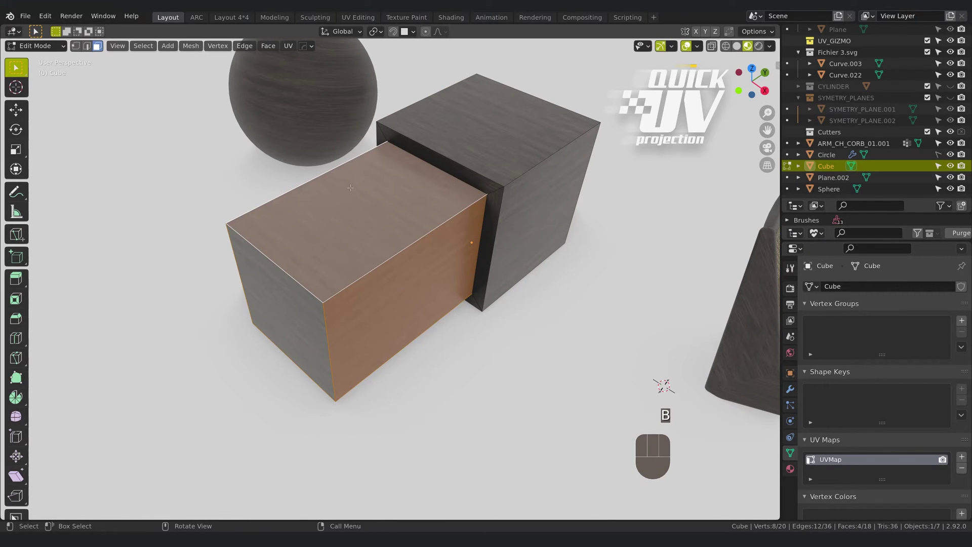
middle_click_drag(302, 187, 315, 228)
middle_click_drag(435, 283, 370, 299)
Leave face editing and rescale the cube's wood grain five times with Scale Uvs
key("Tab")
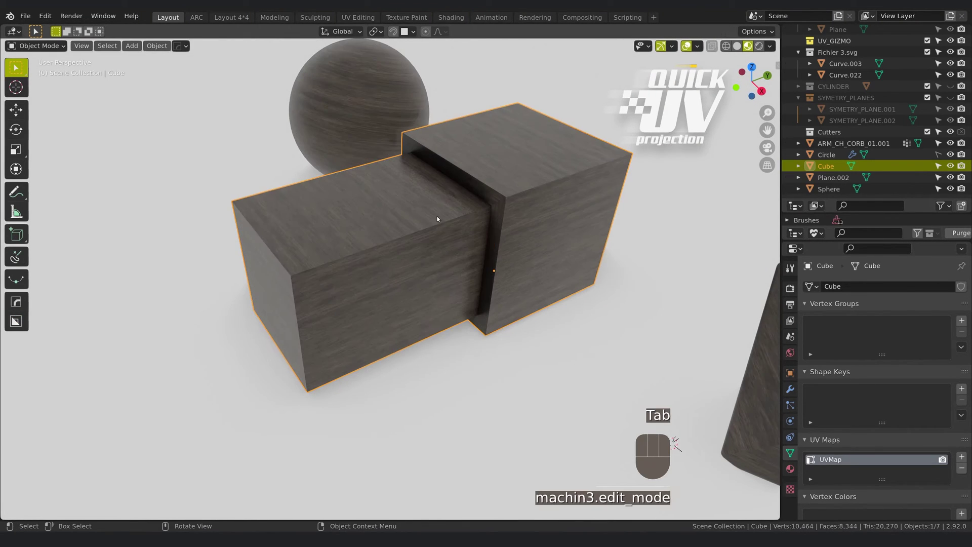
scroll(438, 219, "up", 2)
key("b")
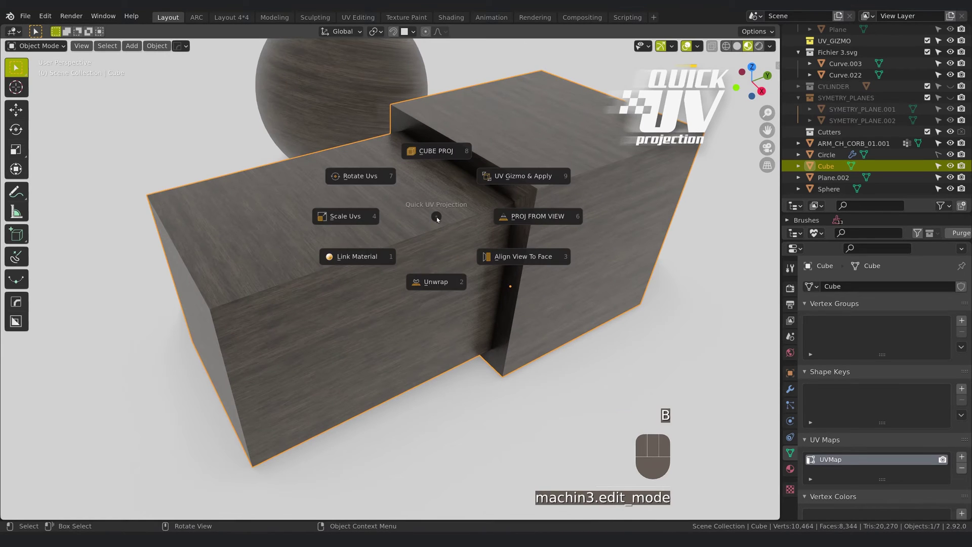
left_click(358, 219)
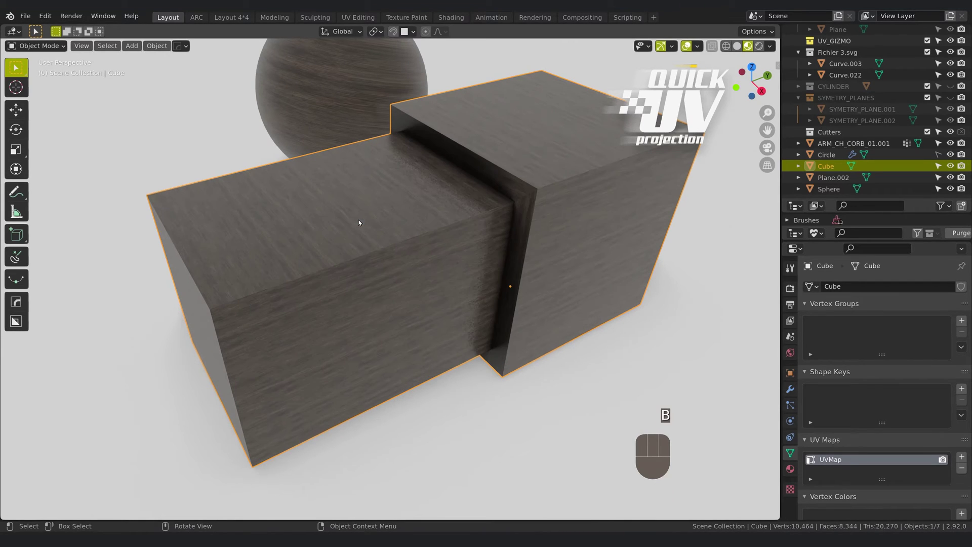
key("b")
left_click(286, 225)
key("b")
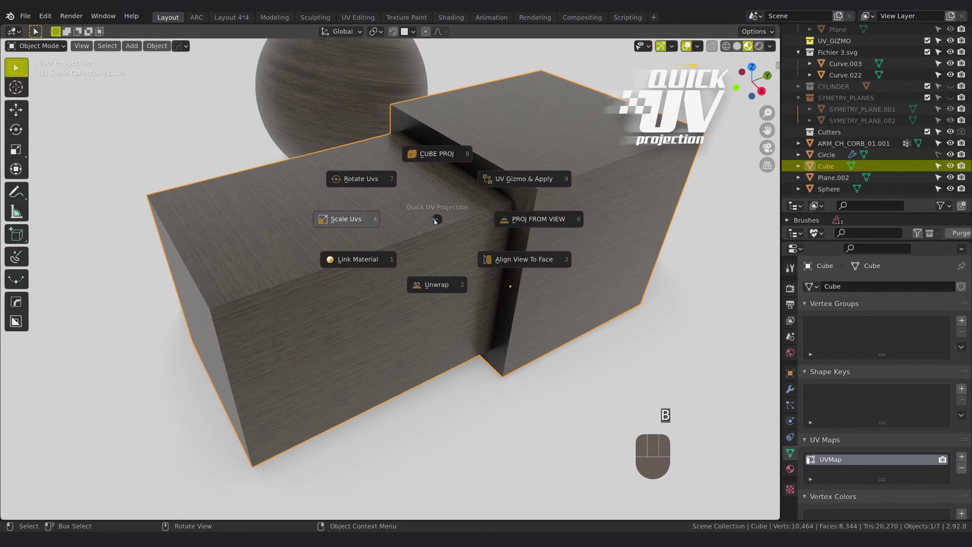
left_click(349, 219, "alt")
key("b")
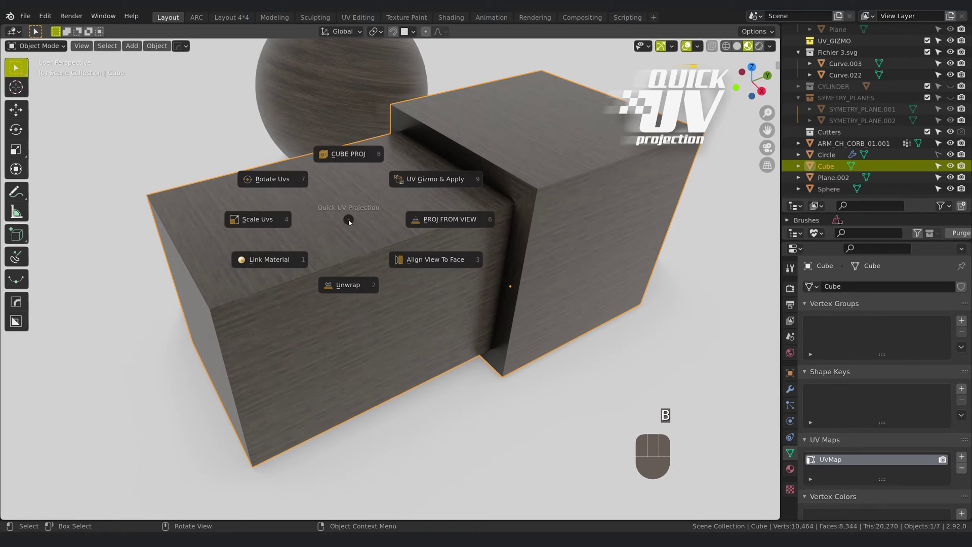
left_click(271, 219, "alt")
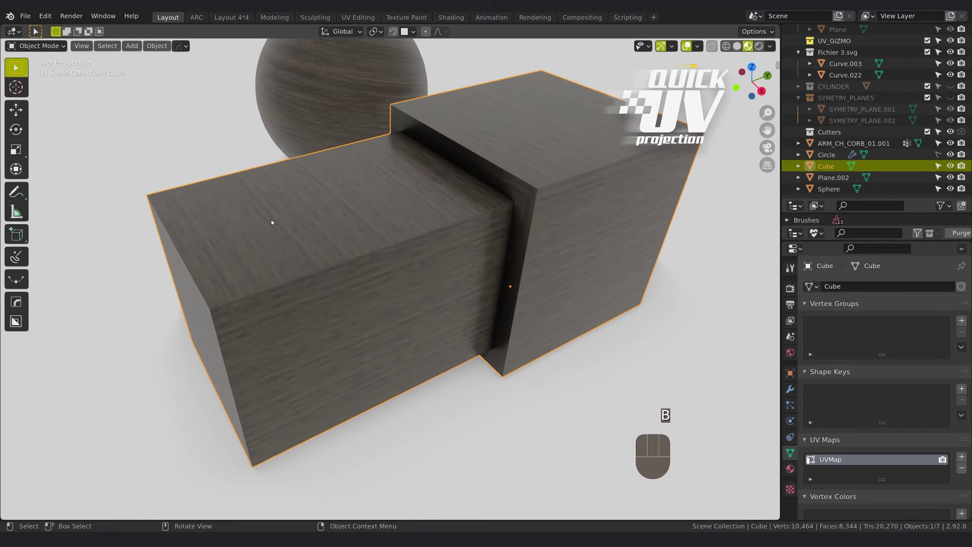
key("b")
left_click(203, 219, "alt")
Orbit and zoom around the cubes to inspect the rescaled wood grain
middle_click_drag(322, 232, 343, 234)
scroll(369, 237, "down", 2)
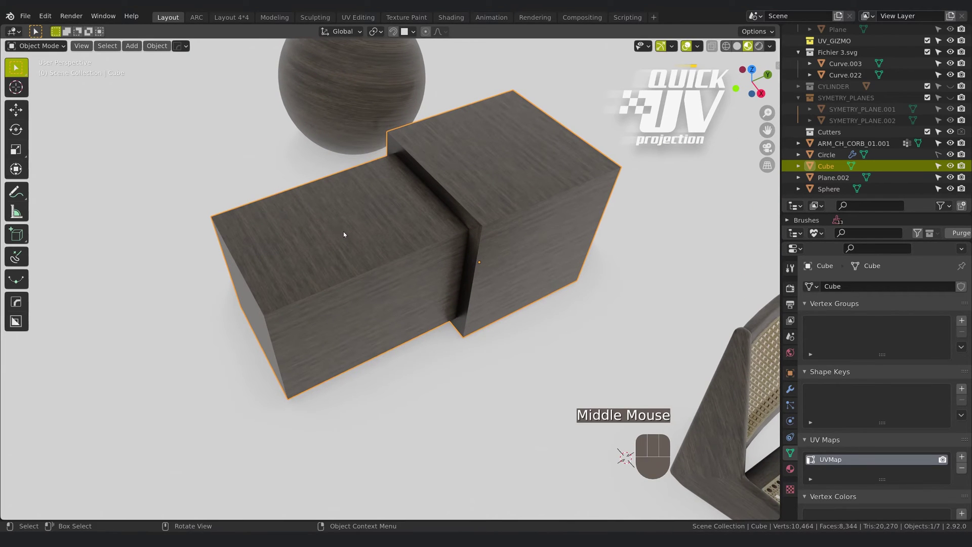
scroll(330, 242, "down", 1)
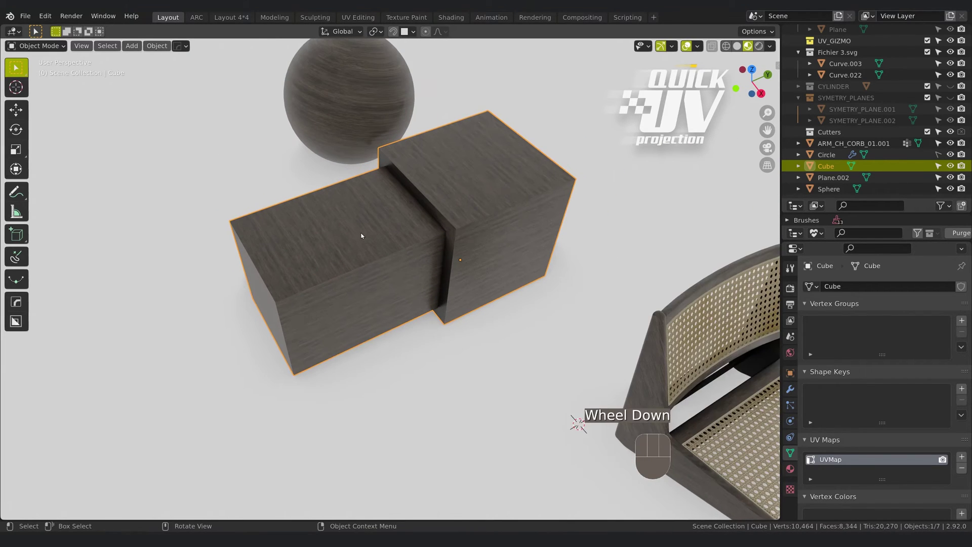
scroll(368, 241, "up", 1)
middle_click_drag(369, 240, 487, 247)
Add a UV gizmo box to the cube and enlarge it
key("b")
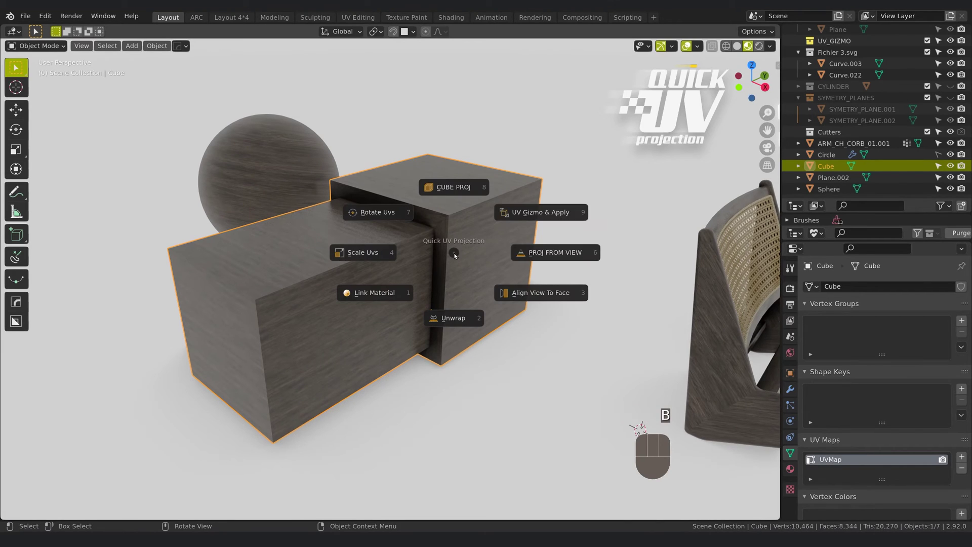
left_click(529, 214)
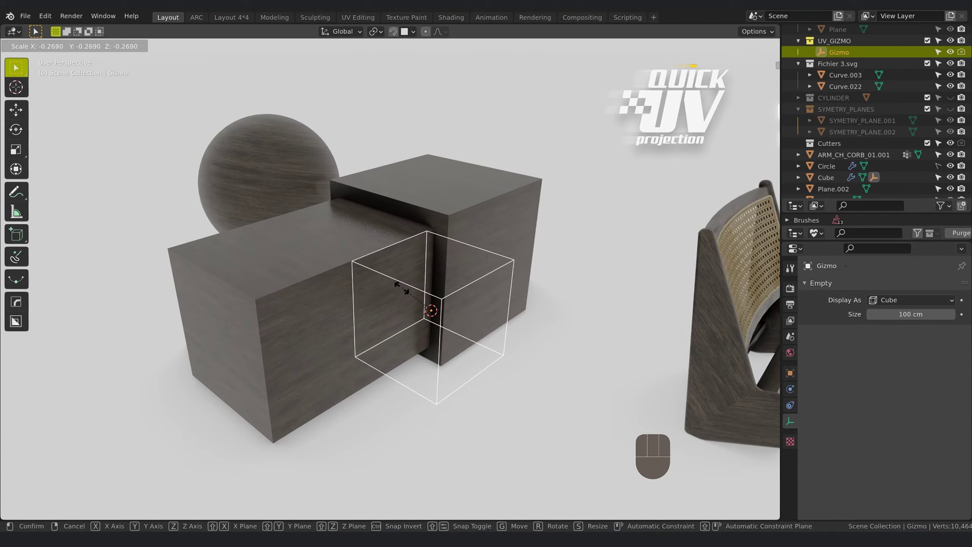
left_click(520, 194)
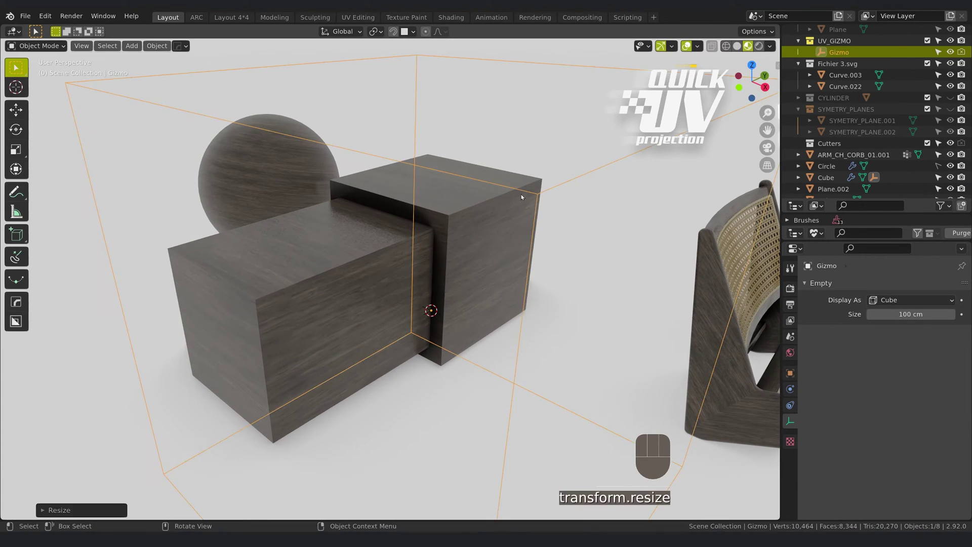
middle_click_drag(521, 195, 524, 292)
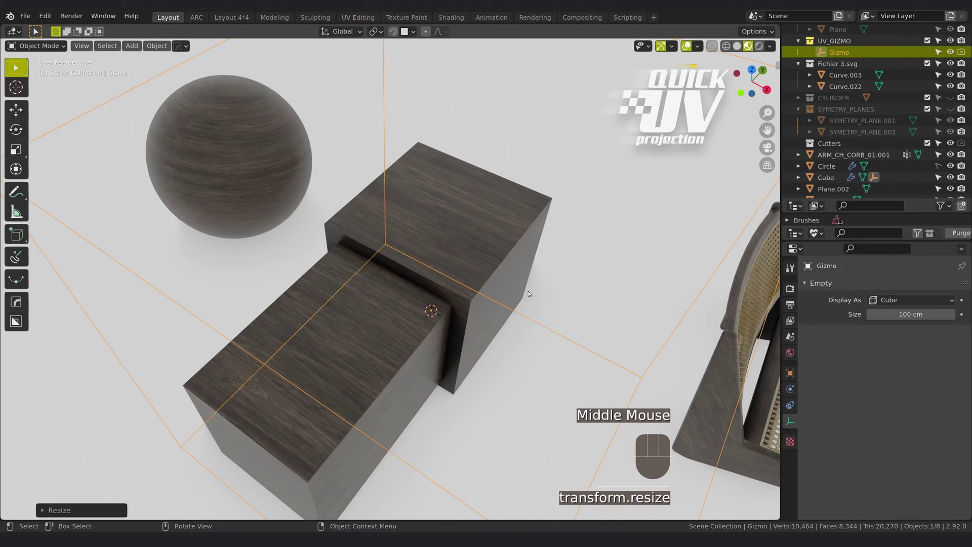
Move the gizmo box to a new position around the cube
key("g")
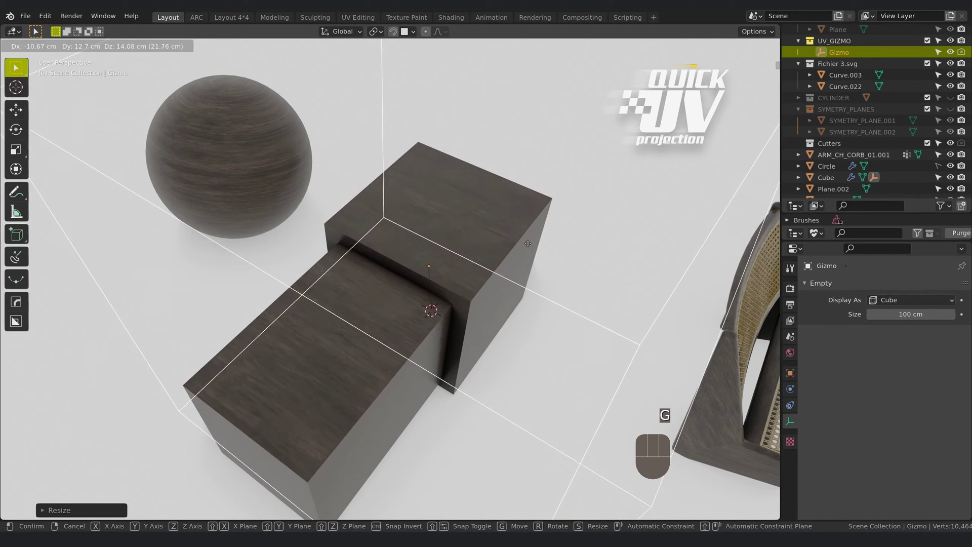
left_click(463, 261)
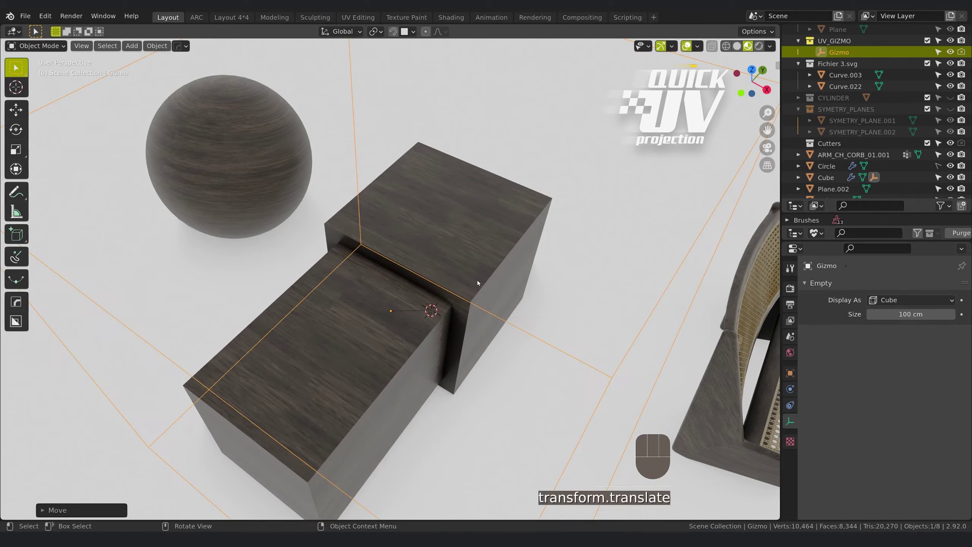
scroll(463, 261, "down", 1)
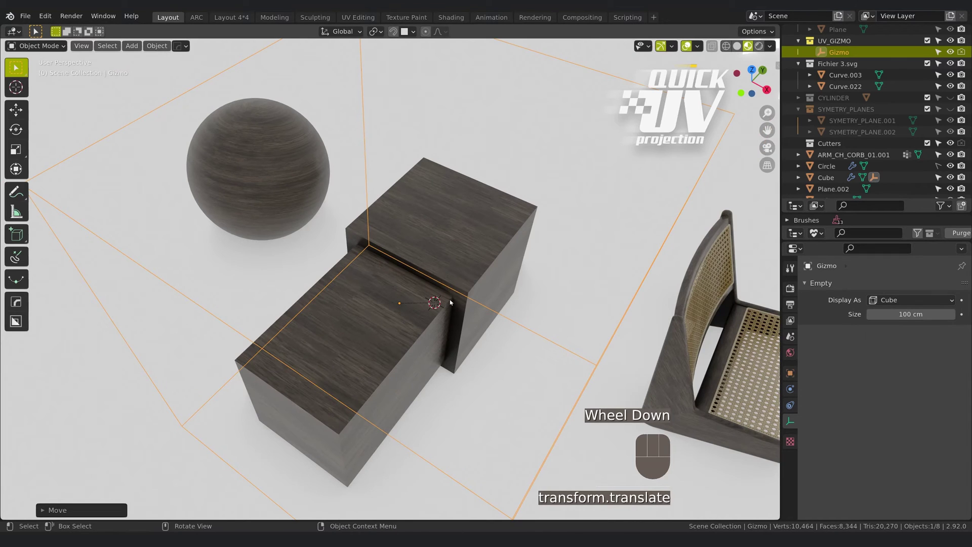
Rotate the gizmo, then stretch it along its local X and Y axes for diagonal grain
key("r")
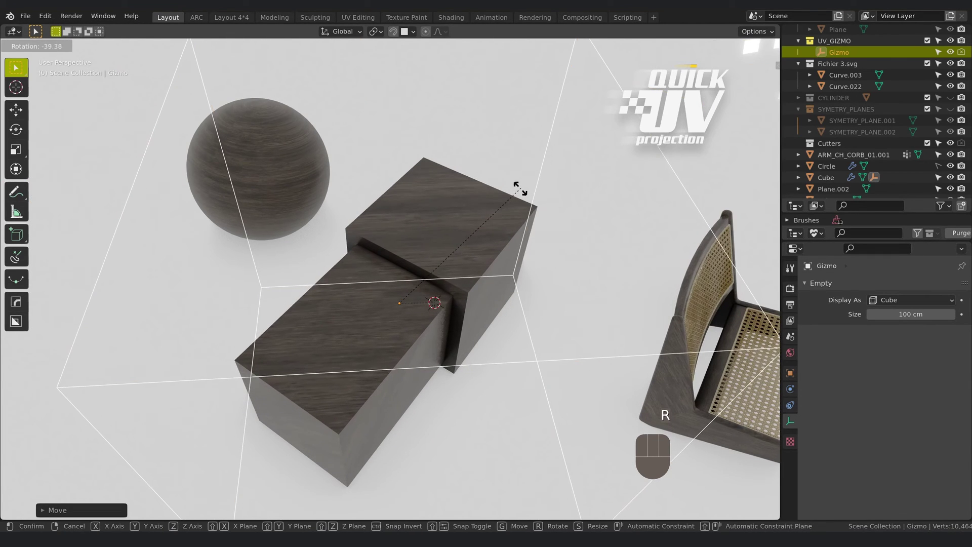
left_click(517, 188)
key("s")
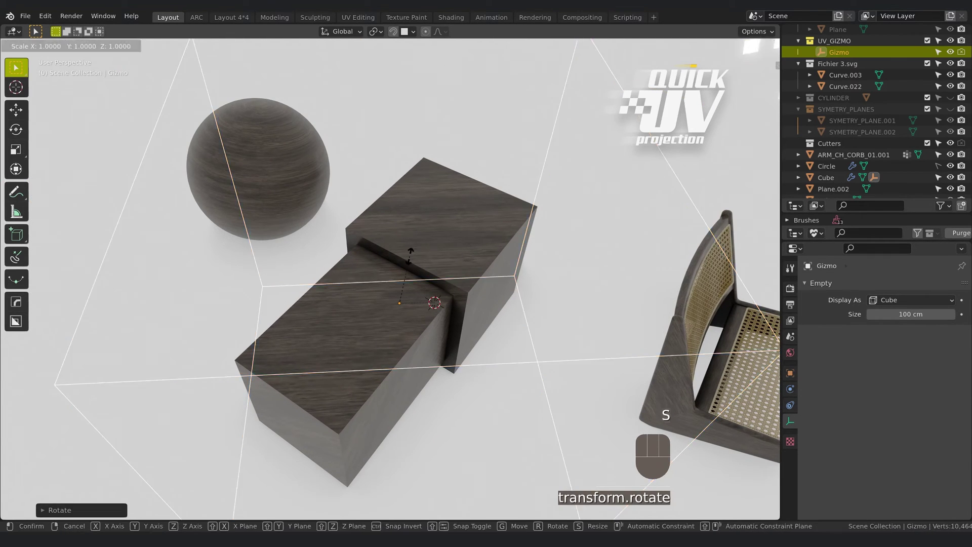
key("x")
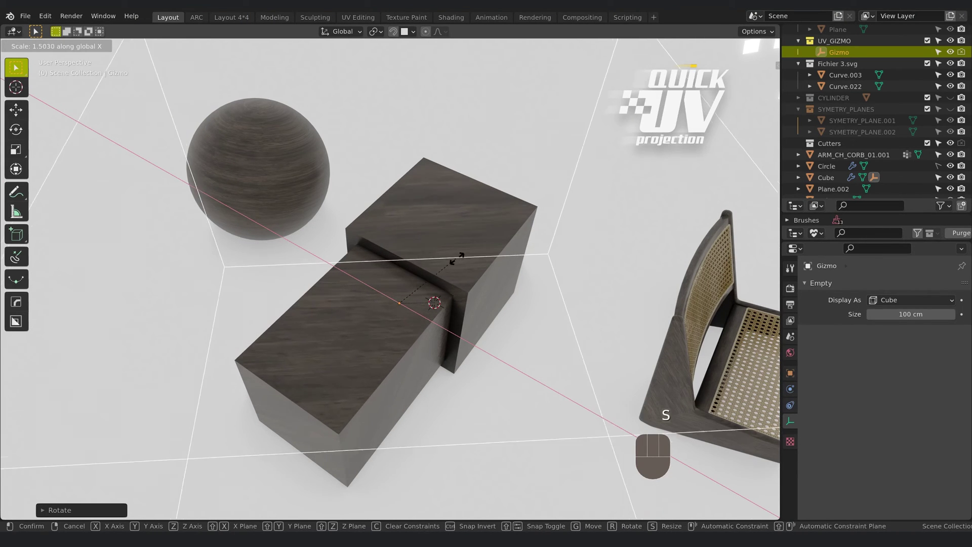
key("x")
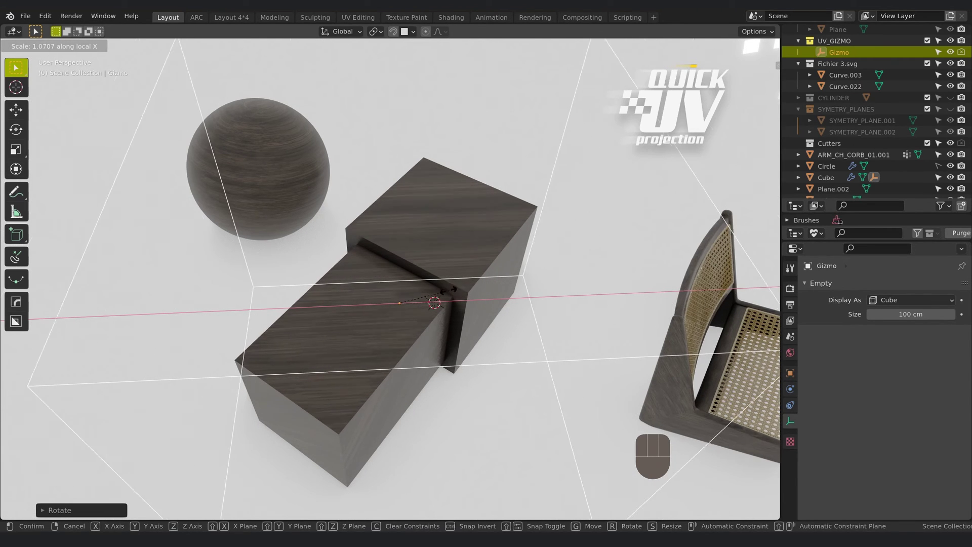
key("y")
key("y")
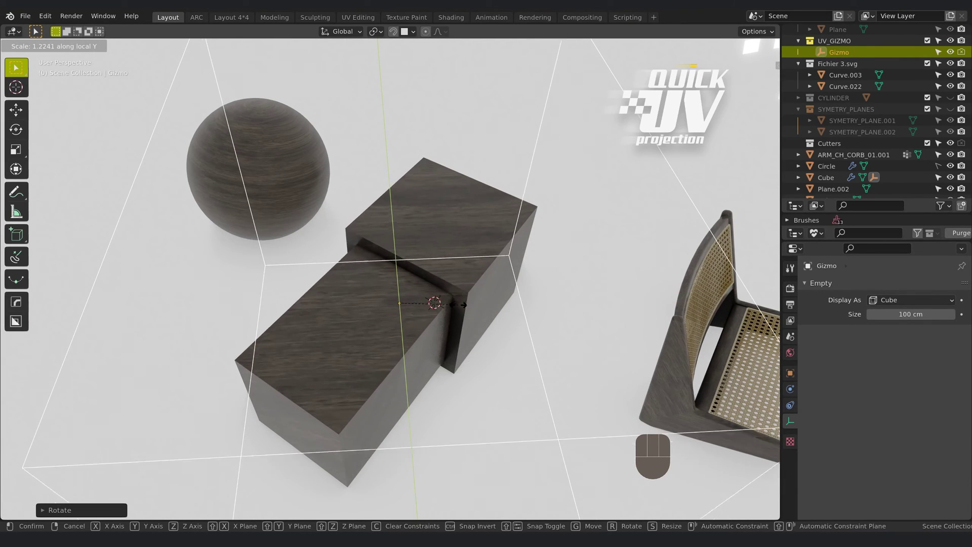
left_click(464, 305)
middle_click_drag(465, 305, 428, 221)
With the Cube's modifiers shown, apply UV Gizmo & Apply to bake the diagonal grain and delete the gizmo
left_click(429, 224)
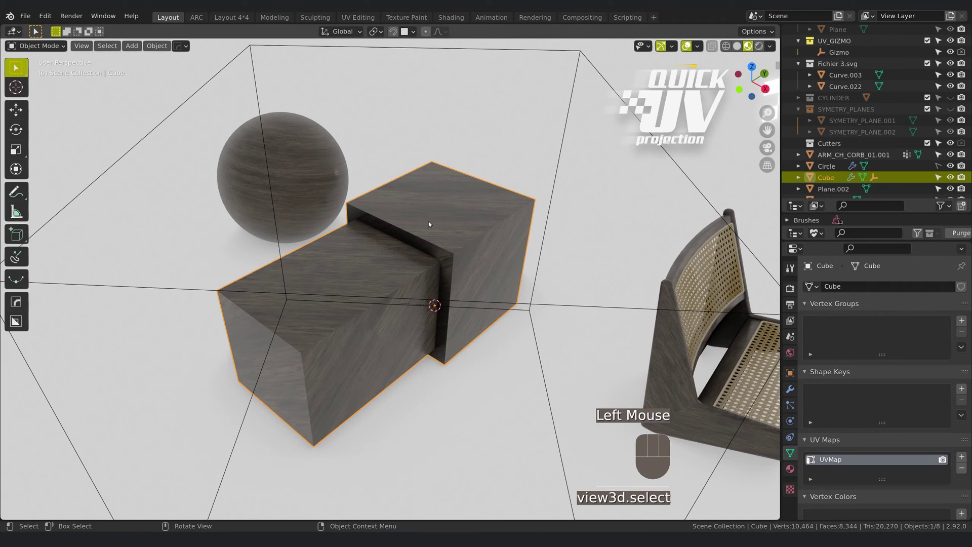
left_click(790, 389)
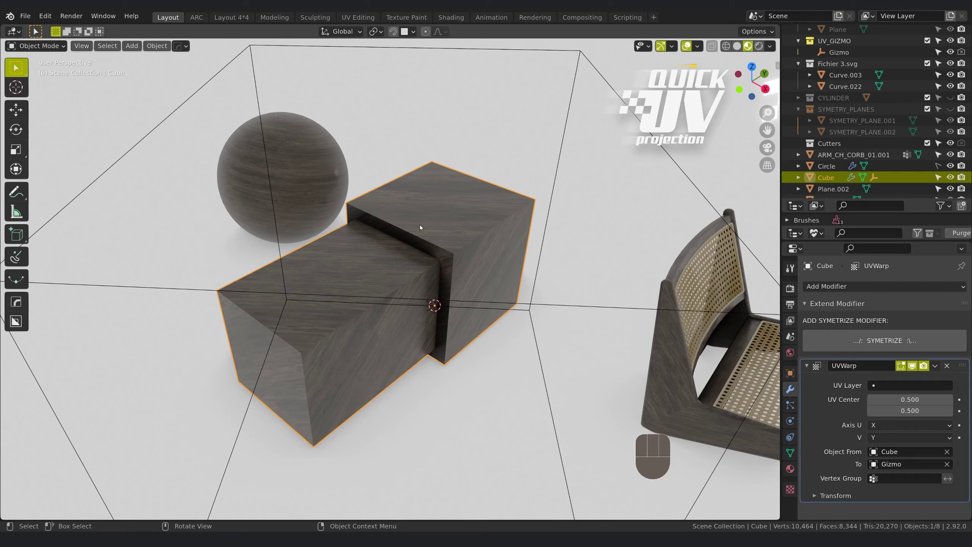
key("b")
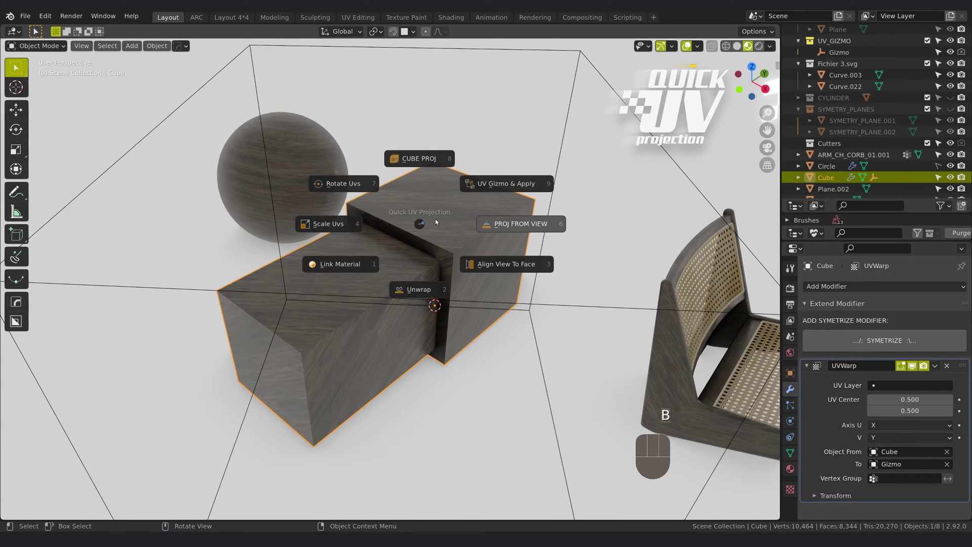
left_click(506, 184, "shift")
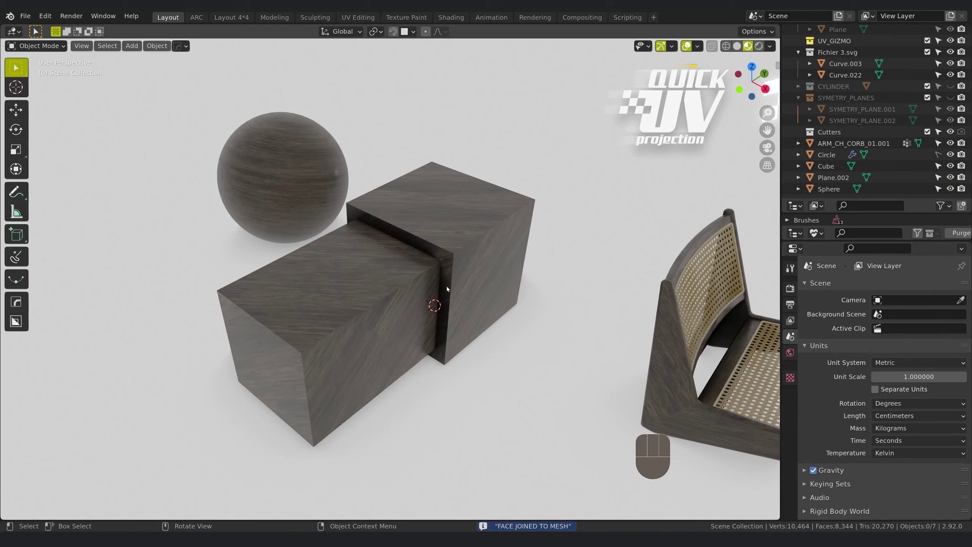
left_click(434, 264)
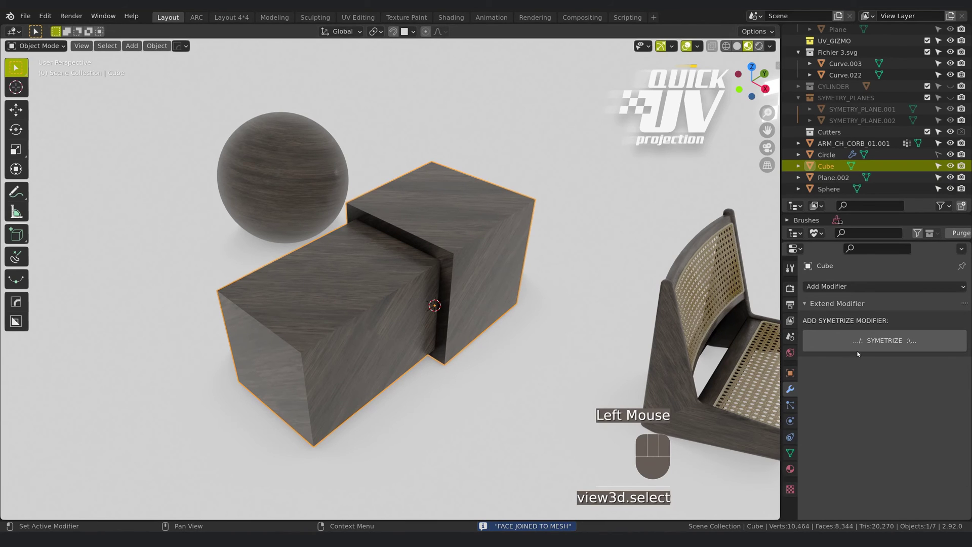
mouse_move(454, 260)
middle_mouse_down()
mouse_move(441, 263)
mouse_move(453, 258)
middle_mouse_up()
Enter face editing on the cube and select its top face
scroll(419, 270, "up", 1)
key("Tab")
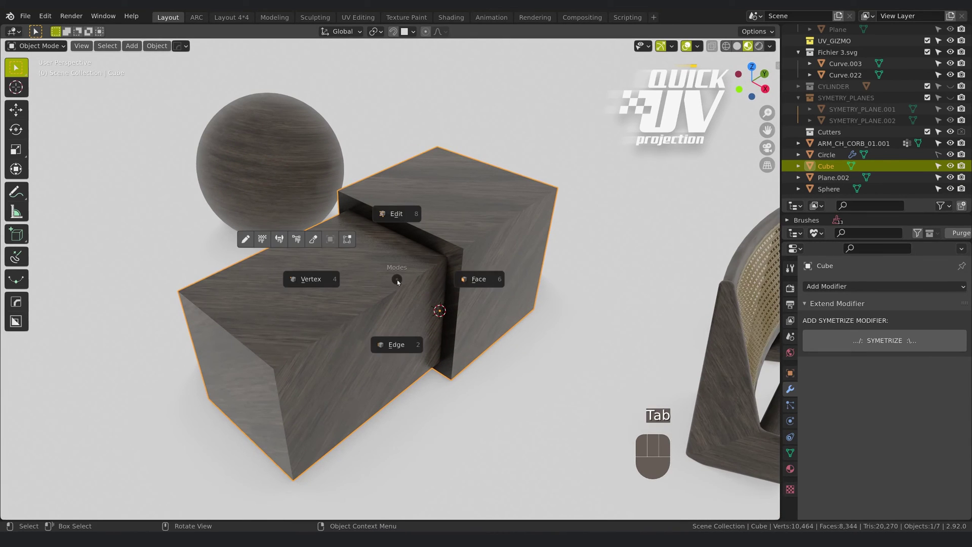
left_click(470, 284)
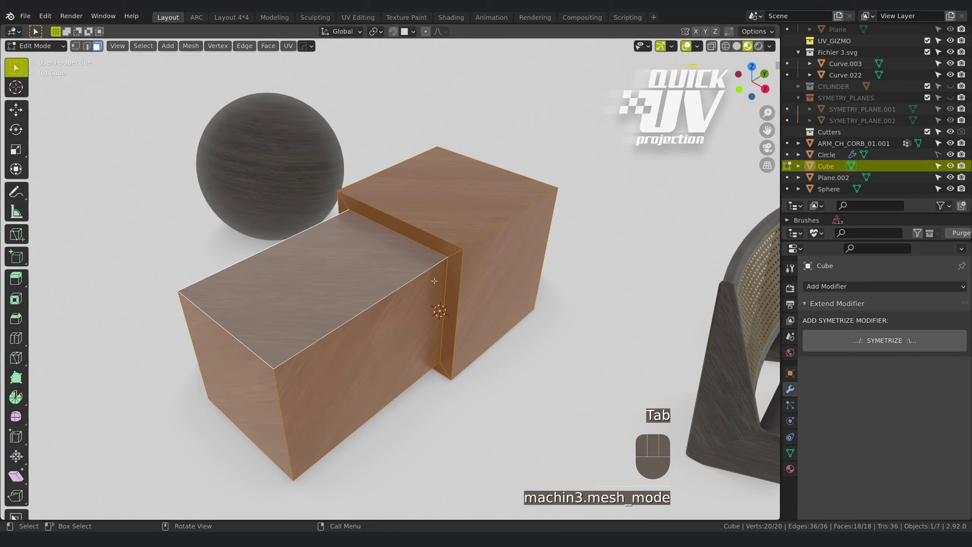
left_click(378, 271)
middle_click_drag(376, 277, 385, 289)
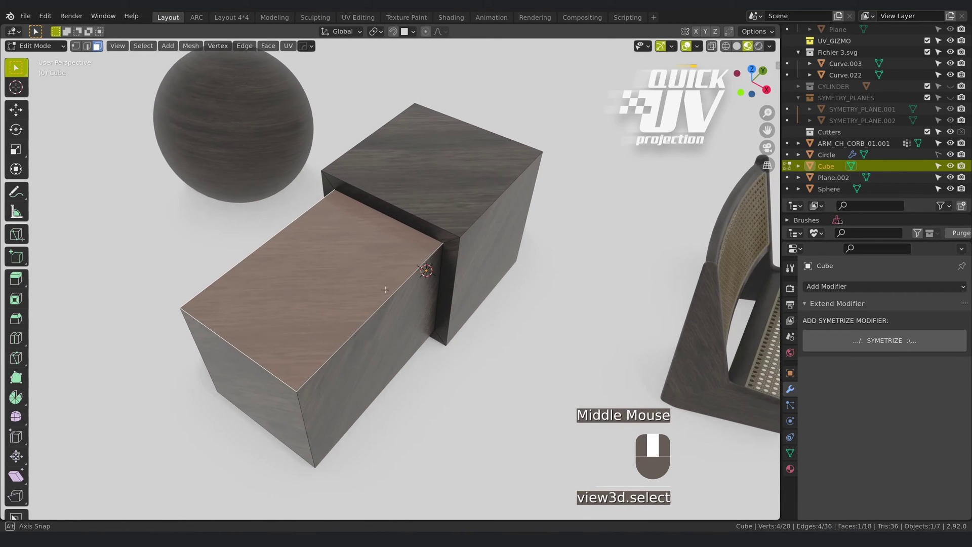
Add a smaller UV gizmo to the top face, rotate it 25.2° and reposition it
key("b")
left_click(493, 256)
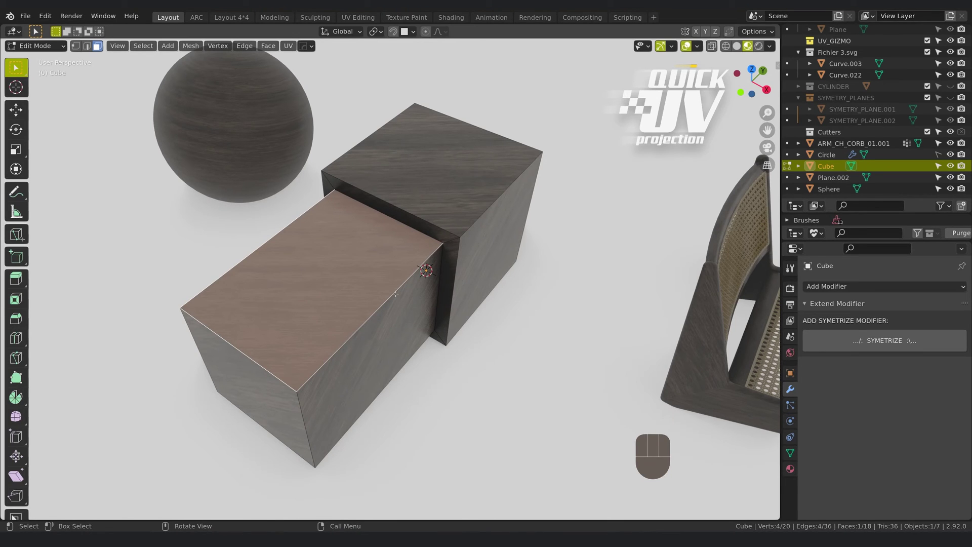
key("b")
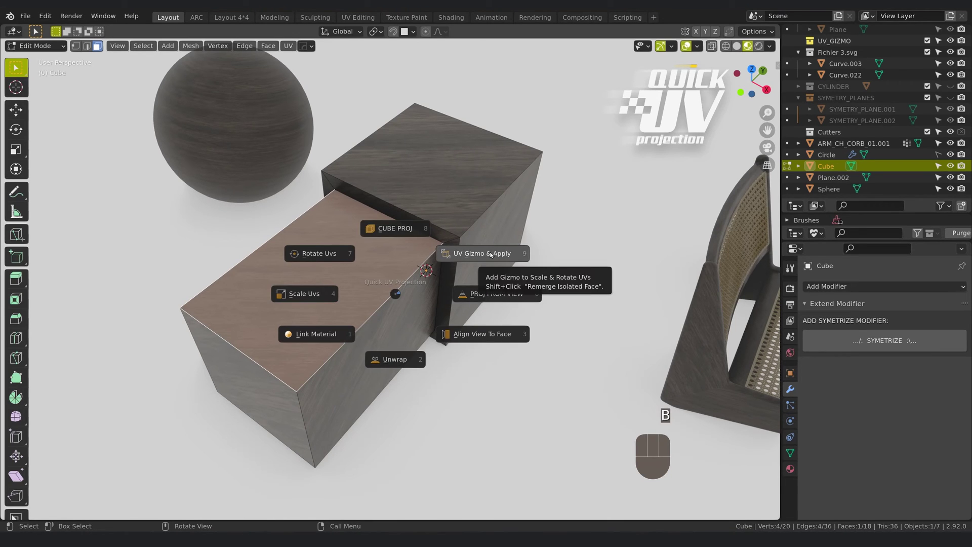
left_click(490, 254)
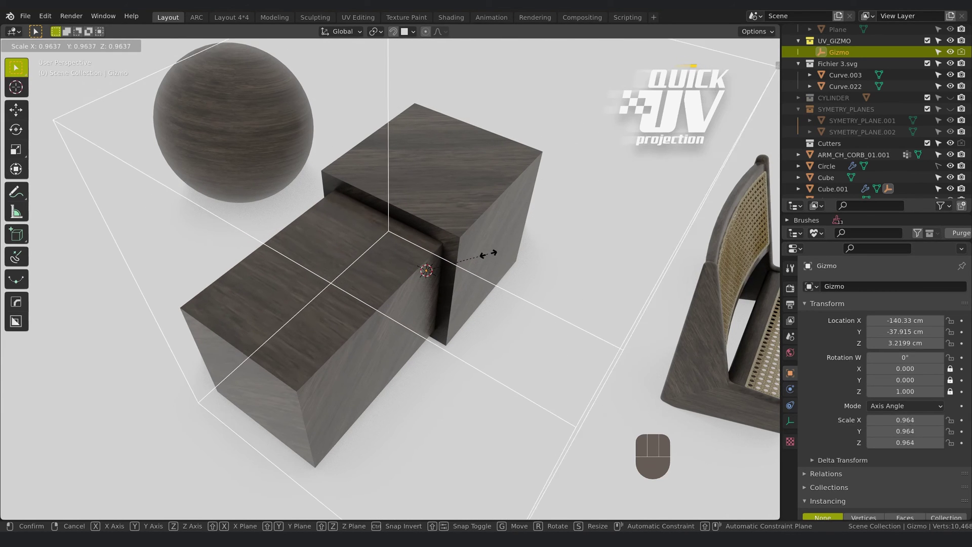
left_click(463, 263)
key("r")
left_click(513, 201)
key("g")
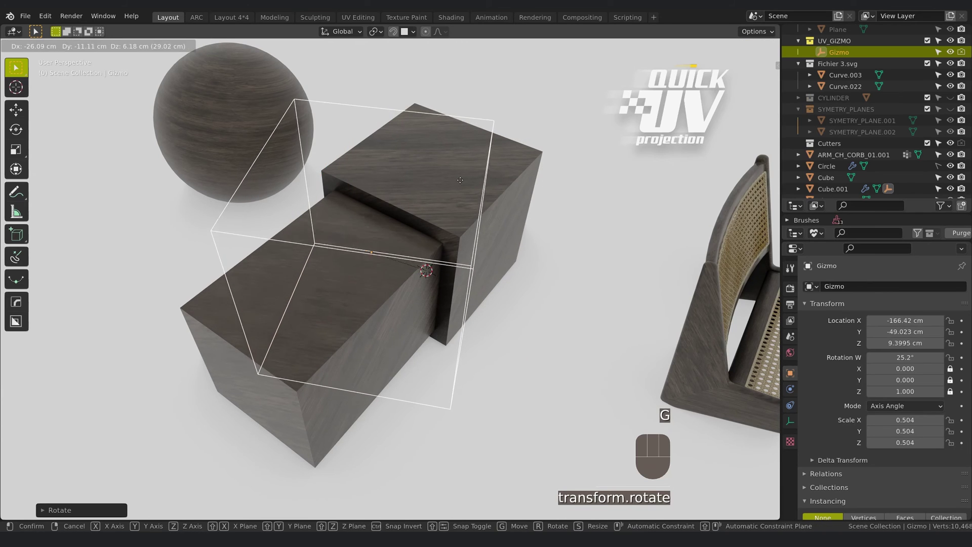
left_click(460, 212)
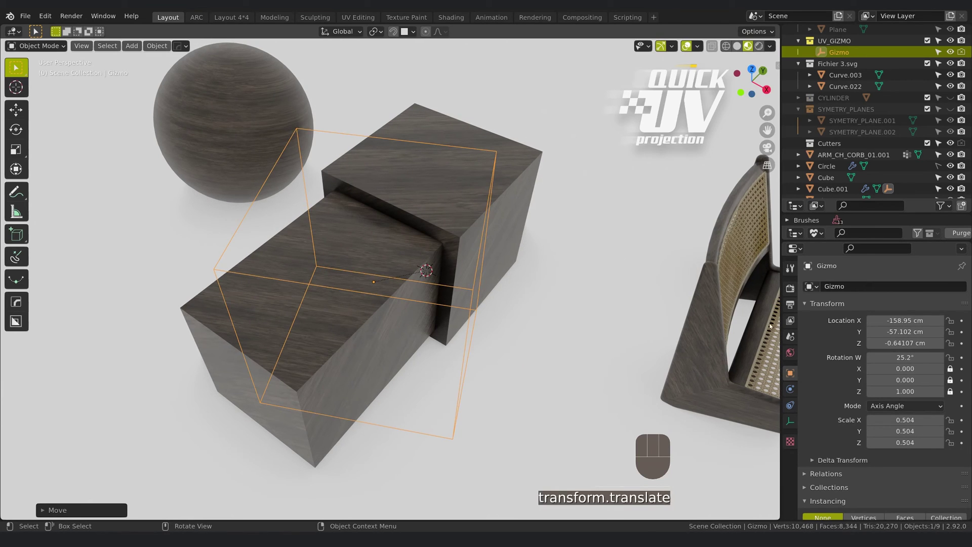
left_click(404, 246)
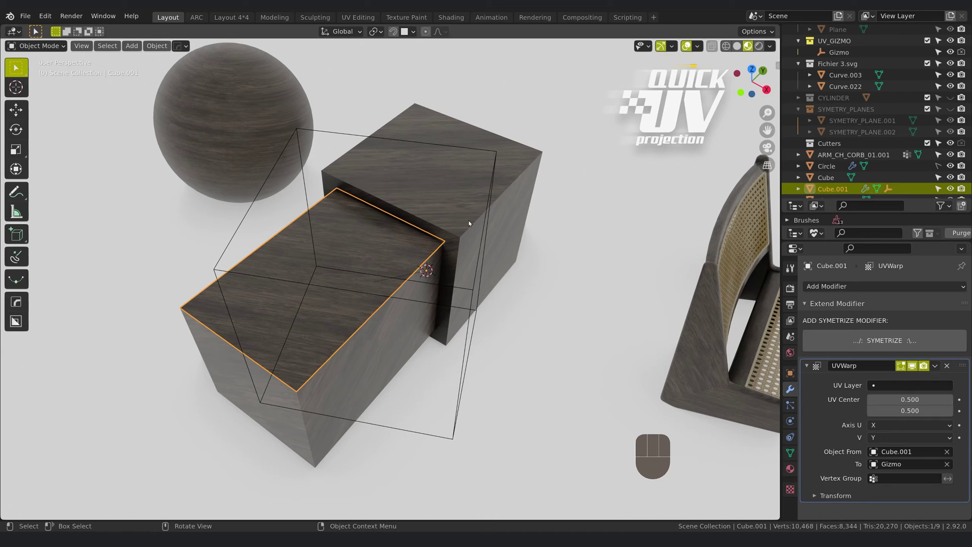
Add the back Cube to the selection and apply the gizmo, joining the front block into Cube
key("shift")
left_click(517, 164, "shift")
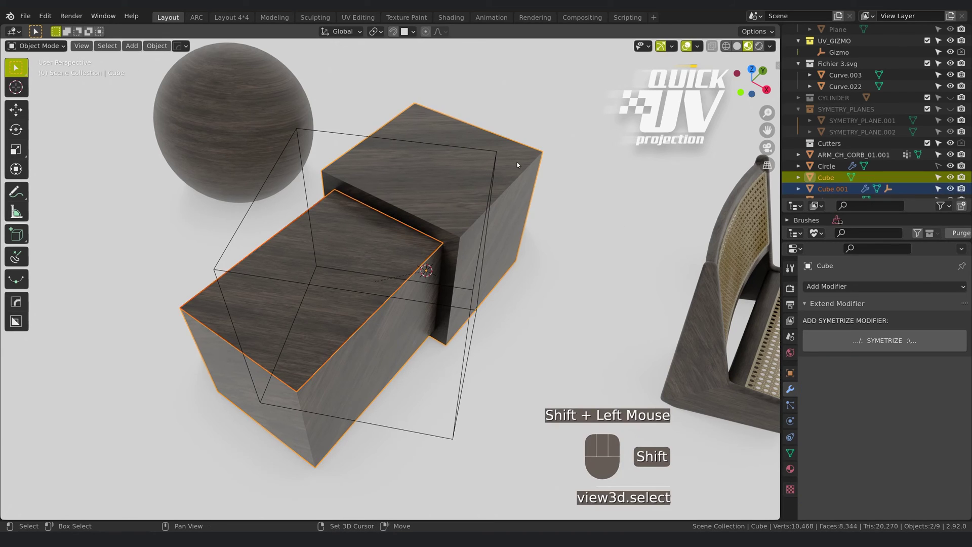
key("b")
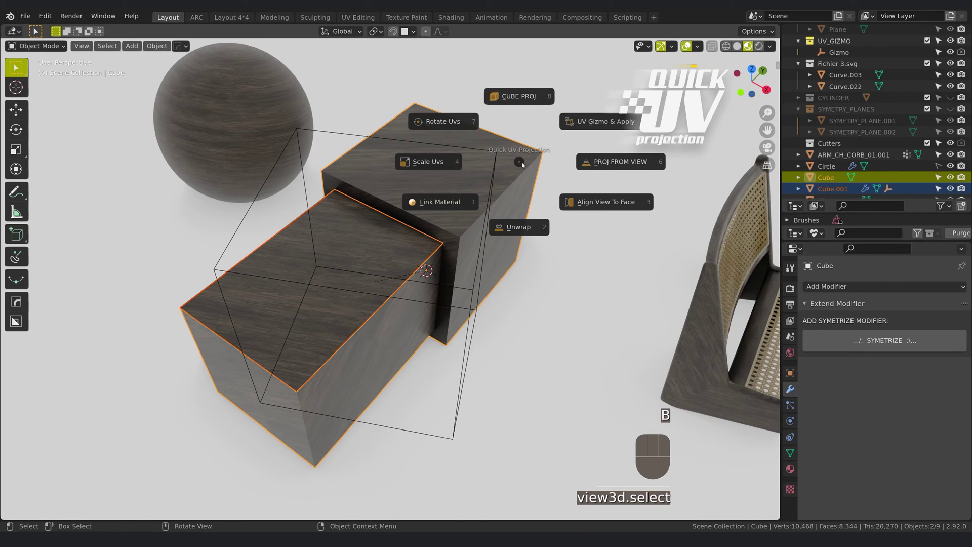
left_click(607, 123, "shift")
middle_click_drag(406, 275, 437, 239)
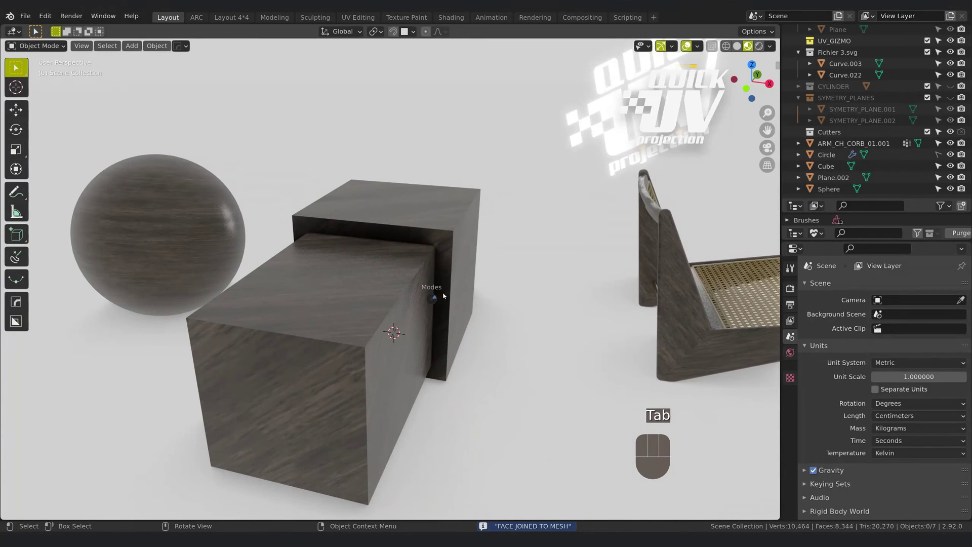
left_click(451, 266)
key("Tab")
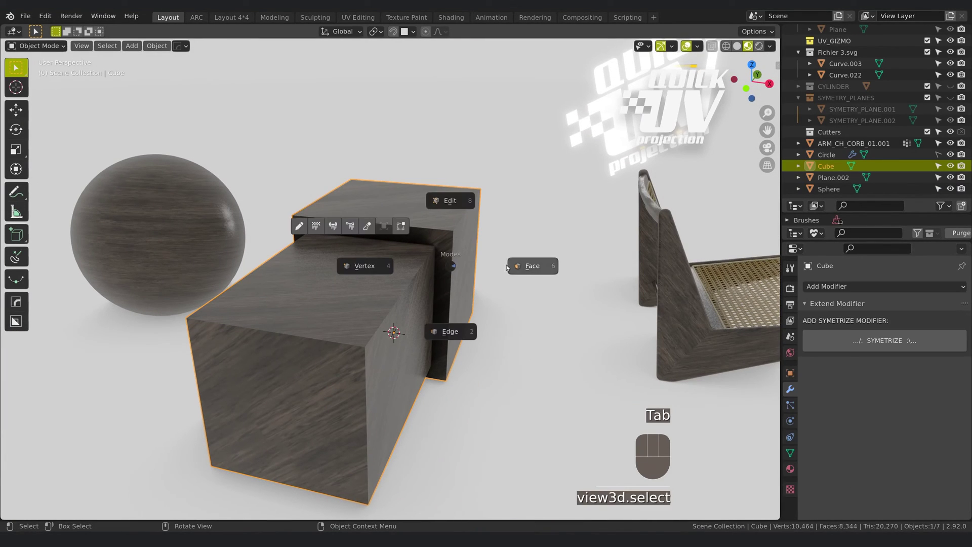
left_click(448, 200)
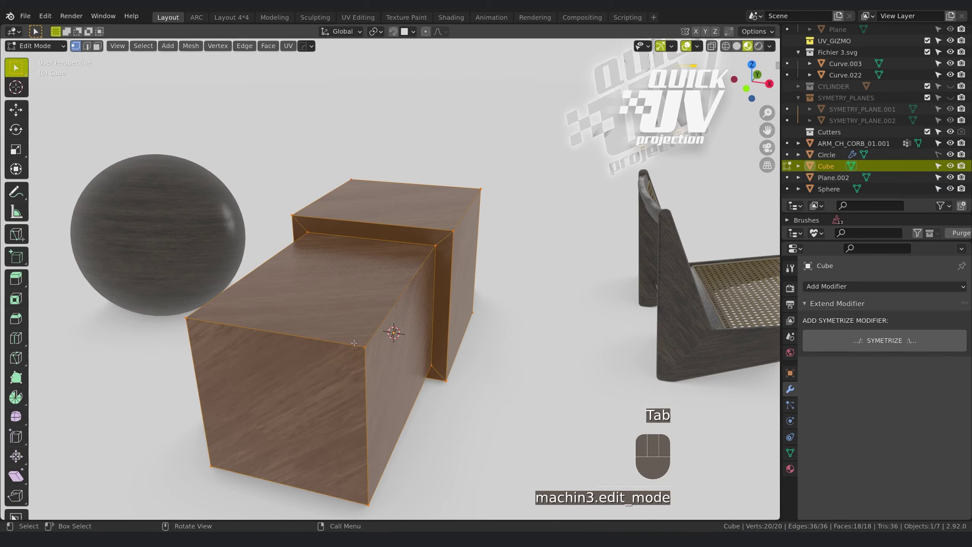
left_click(360, 345)
middle_click_drag(360, 344, 438, 346)
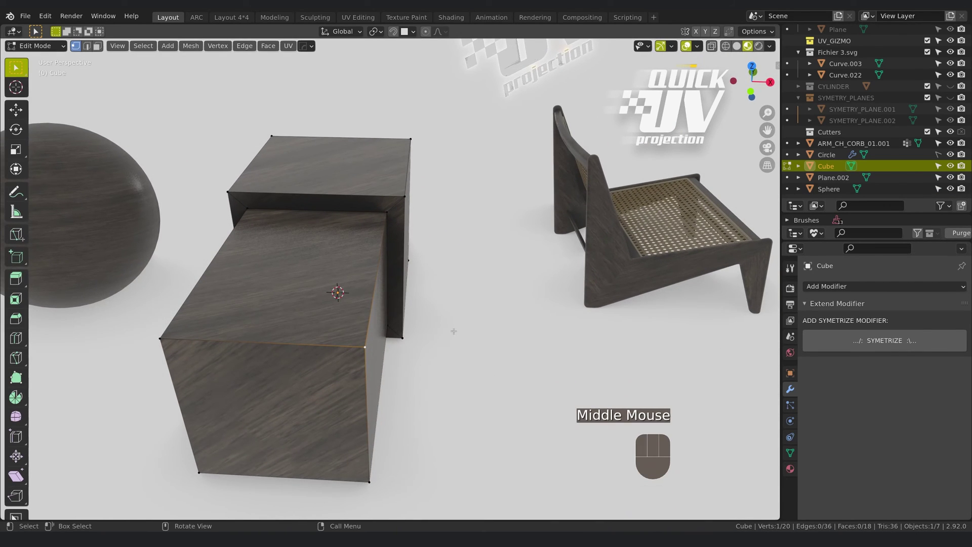
key("g")
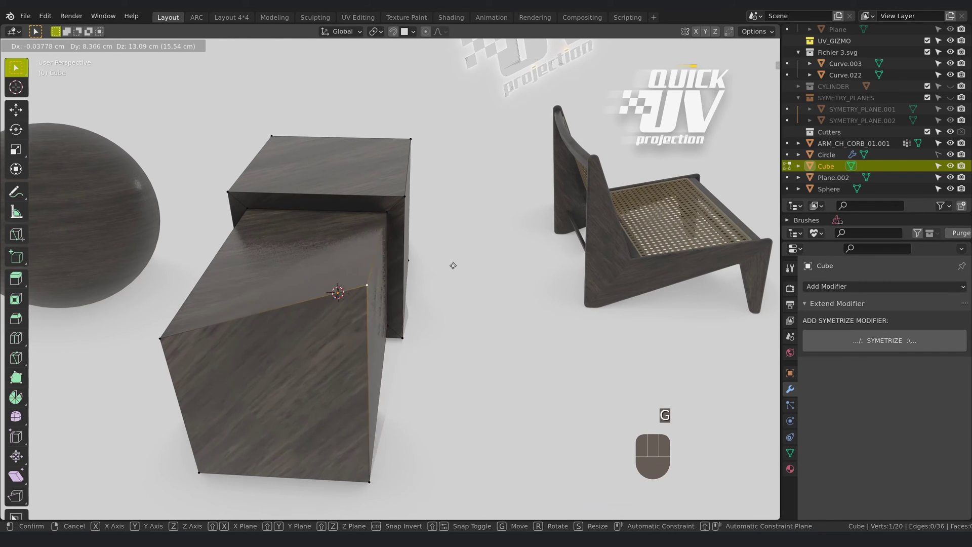
right_click(472, 371)
middle_click_drag(473, 371, 277, 274)
key("Tab")
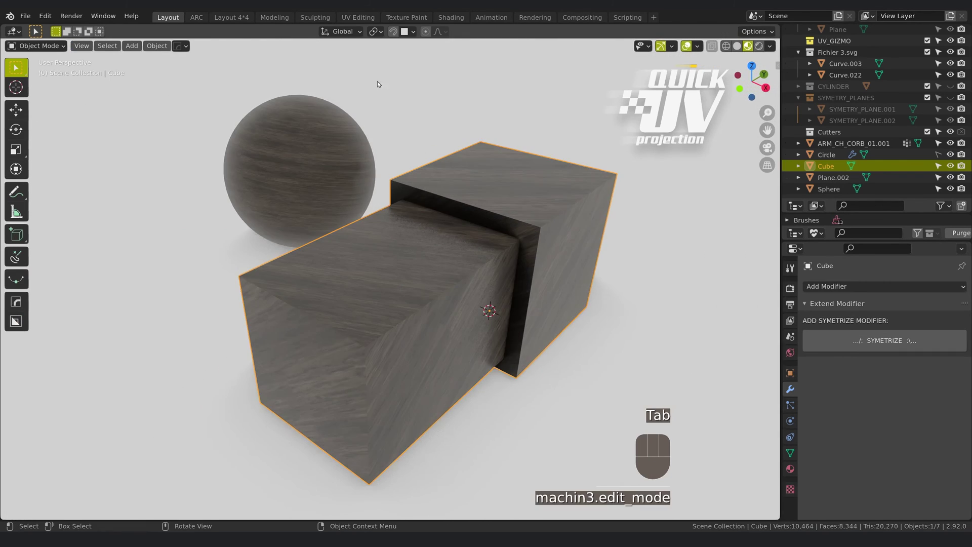
scroll(277, 274, "down", 2)
key("b")
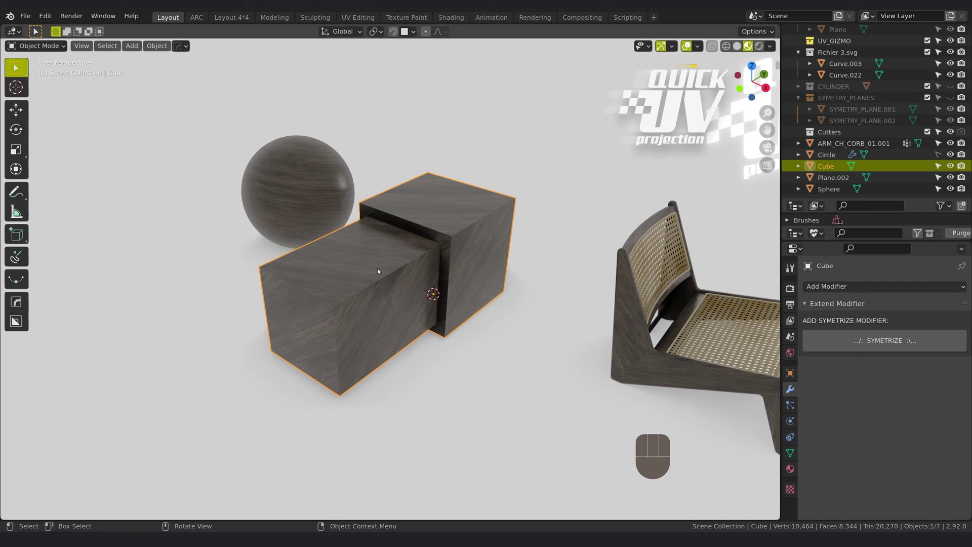
middle_click_drag(377, 269, 407, 308)
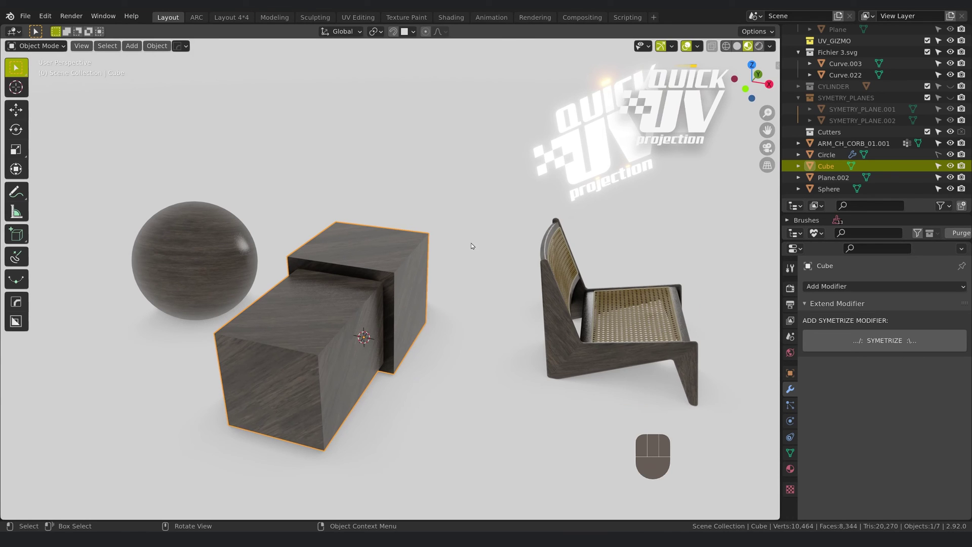
middle_click_drag(496, 267, 436, 303, "shift")
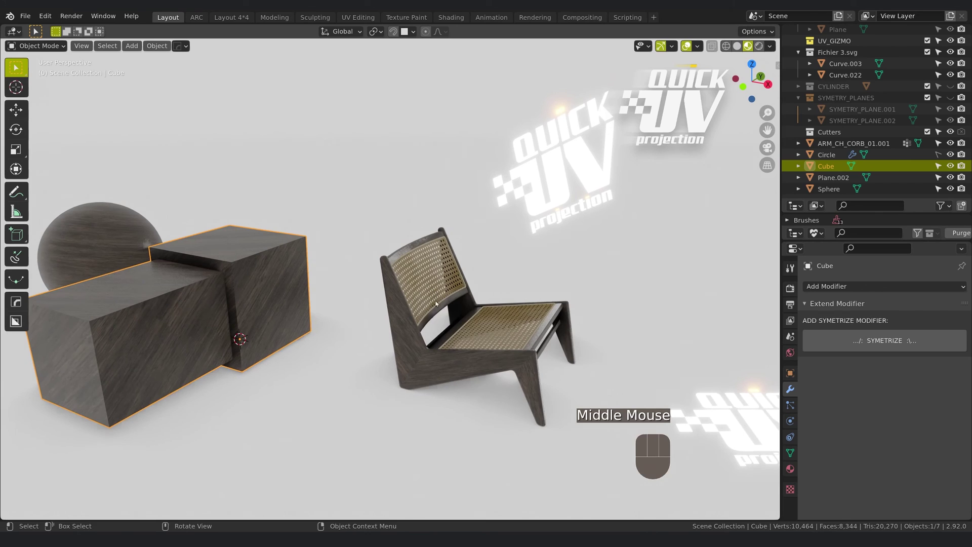
Select the chair and, in face editing, select its whole connected side panel
left_click(453, 360)
right_click_drag(454, 360, 484, 356, "alt")
left_click(483, 356)
scroll(478, 359, "up", 5)
left_click(472, 363, "ctrl+alt+shift")
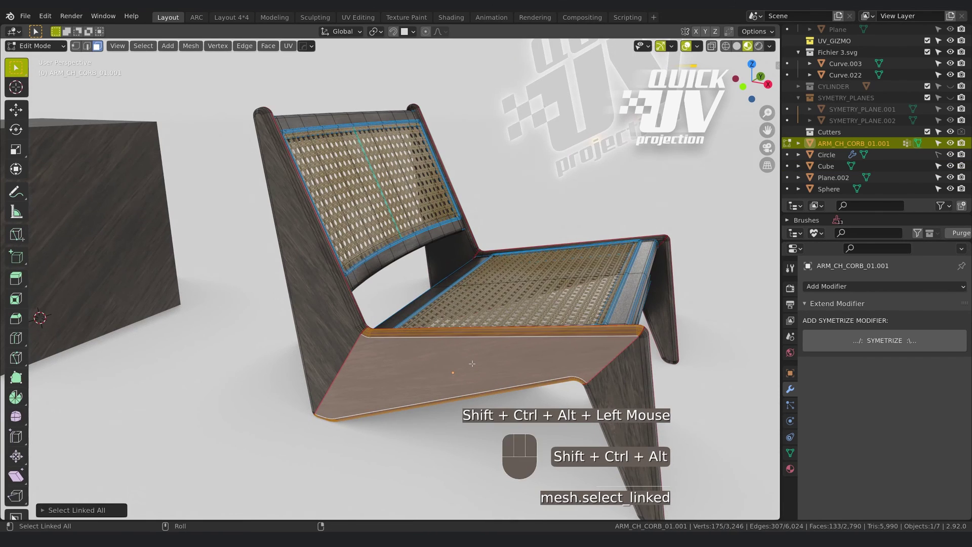
middle_click_drag(472, 363, 478, 340)
scroll(478, 340, "up", 5)
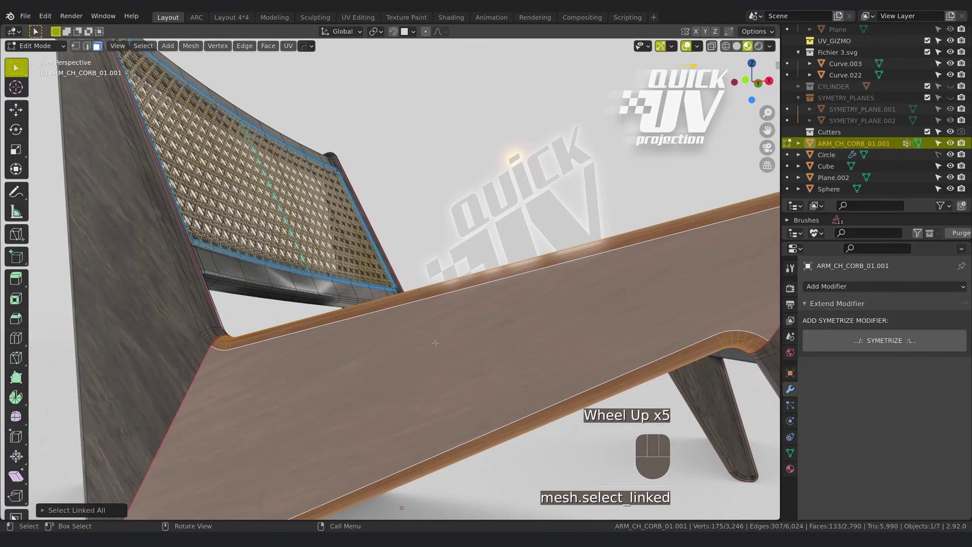
scroll(405, 340, "down", 3)
scroll(404, 340, "down", 3)
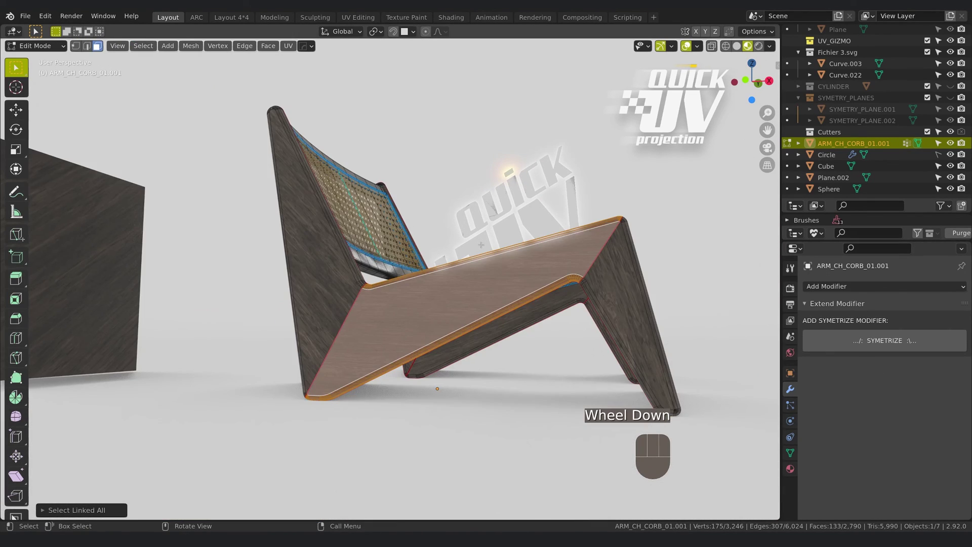
Apply Rotate Uvs so the side panel's grain runs lengthwise, then return to object mode
key("Tab")
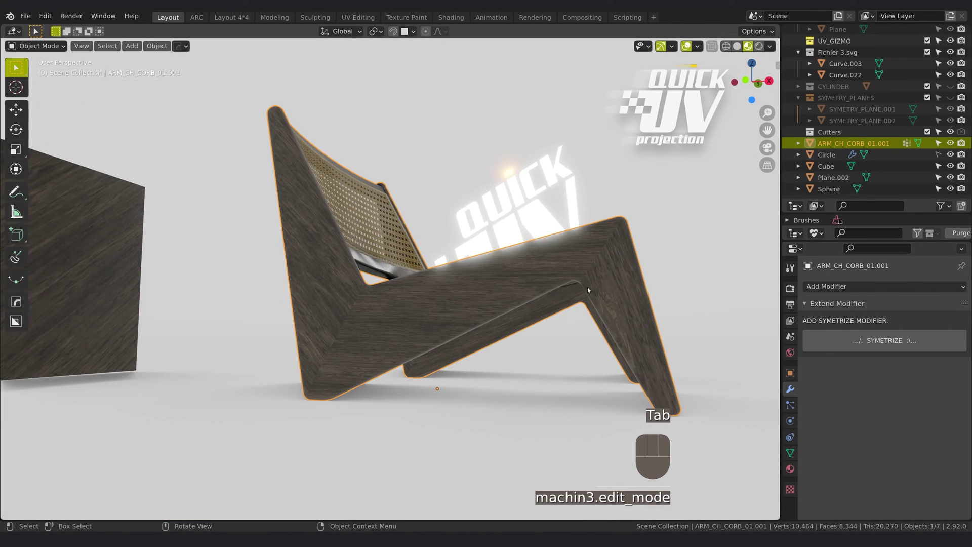
key("Tab")
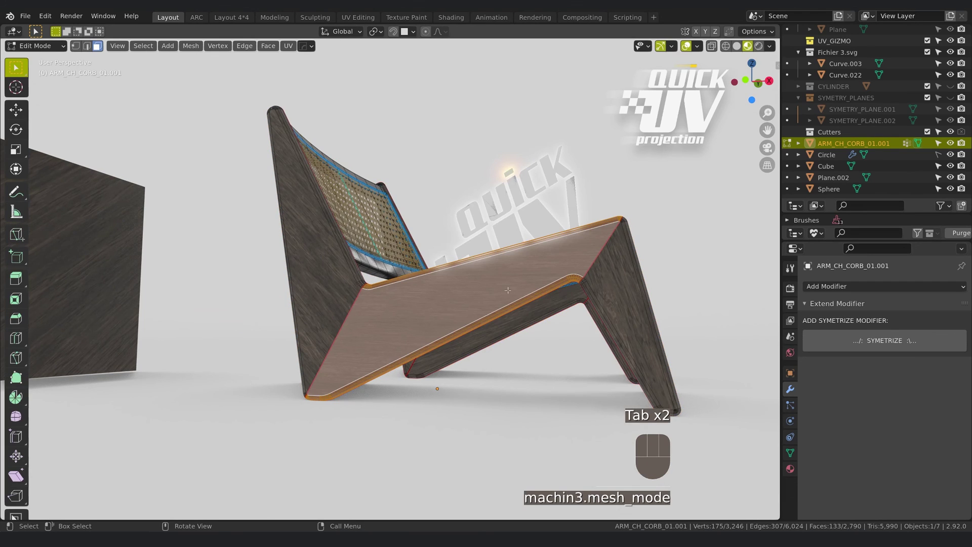
scroll(477, 289, "up", 3)
key("b")
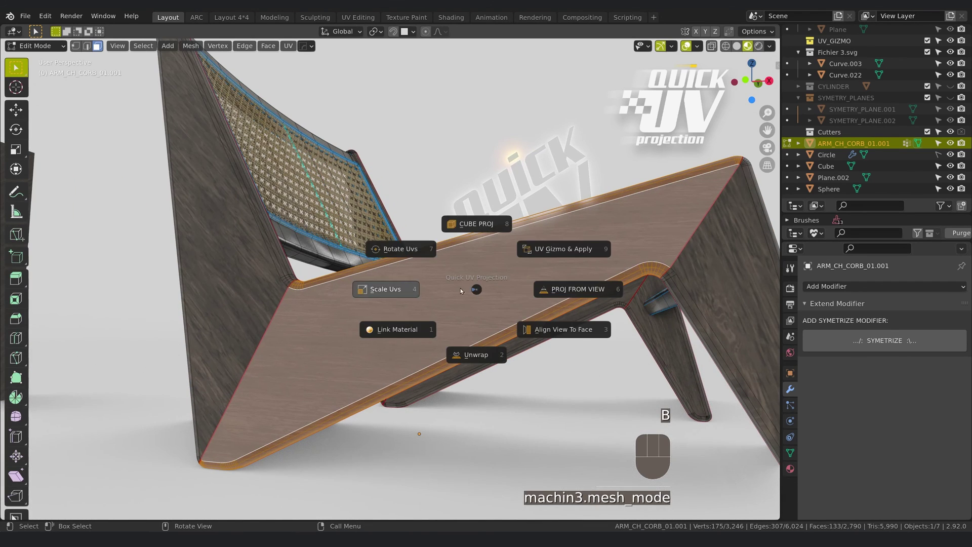
left_click(409, 249)
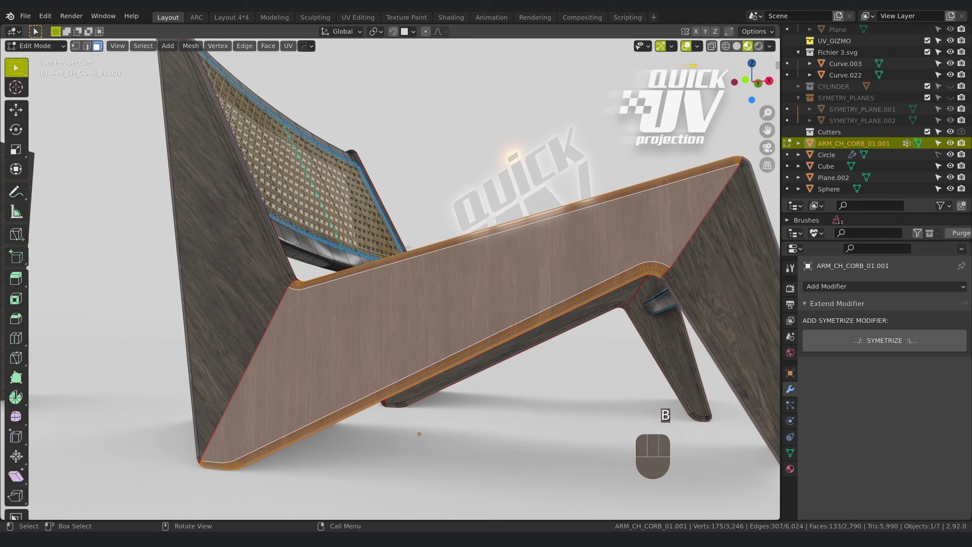
key("Tab")
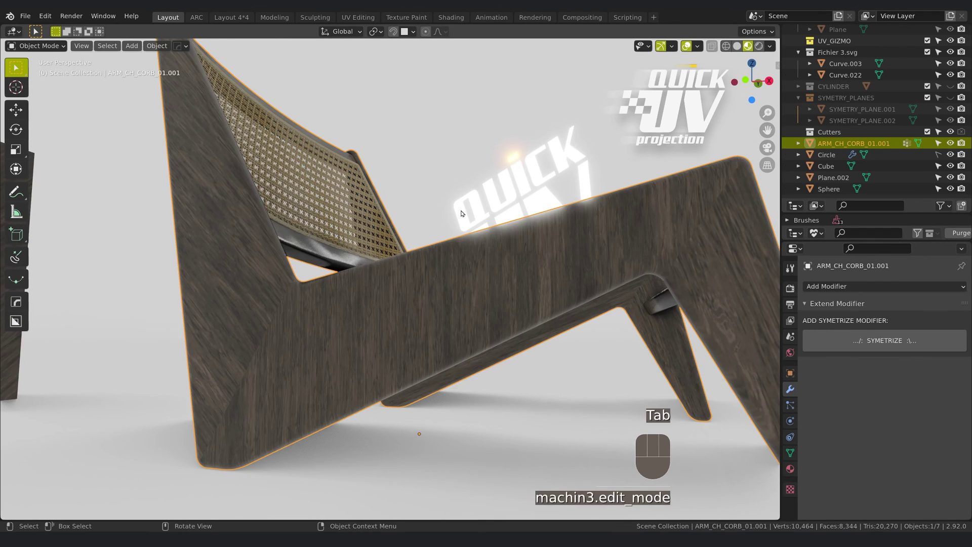
middle_click_drag(462, 213, 422, 275)
scroll(460, 221, "down", 4)
scroll(425, 275, "up", 3)
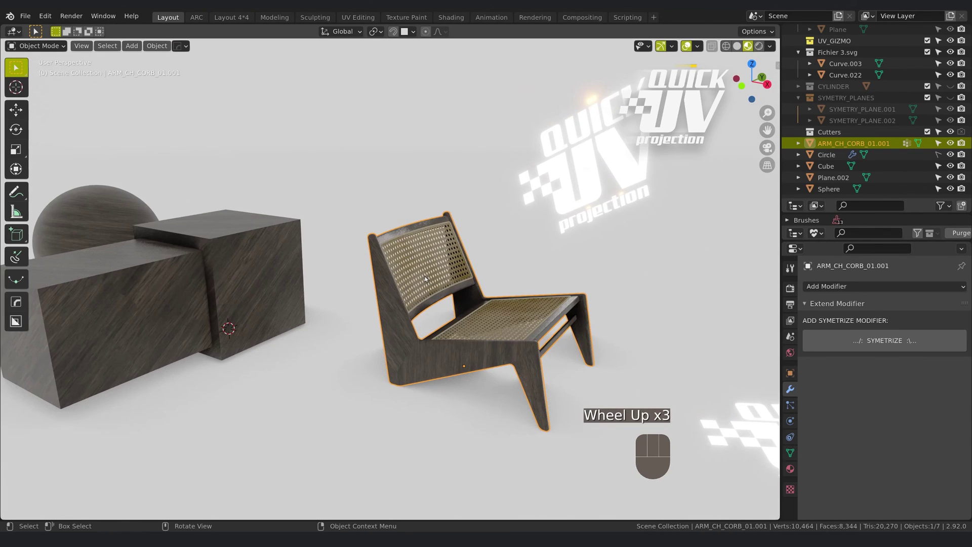
middle_click_drag(505, 297, 421, 313)
scroll(420, 313, "down", 1)
scroll(418, 314, "up", 4)
scroll(411, 321, "down", 2)
scroll(408, 319, "down", 5)
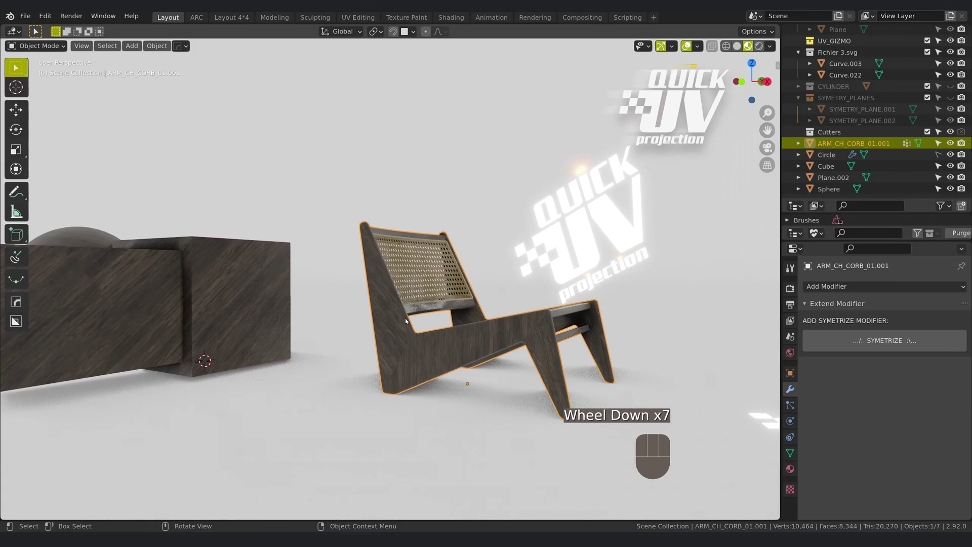